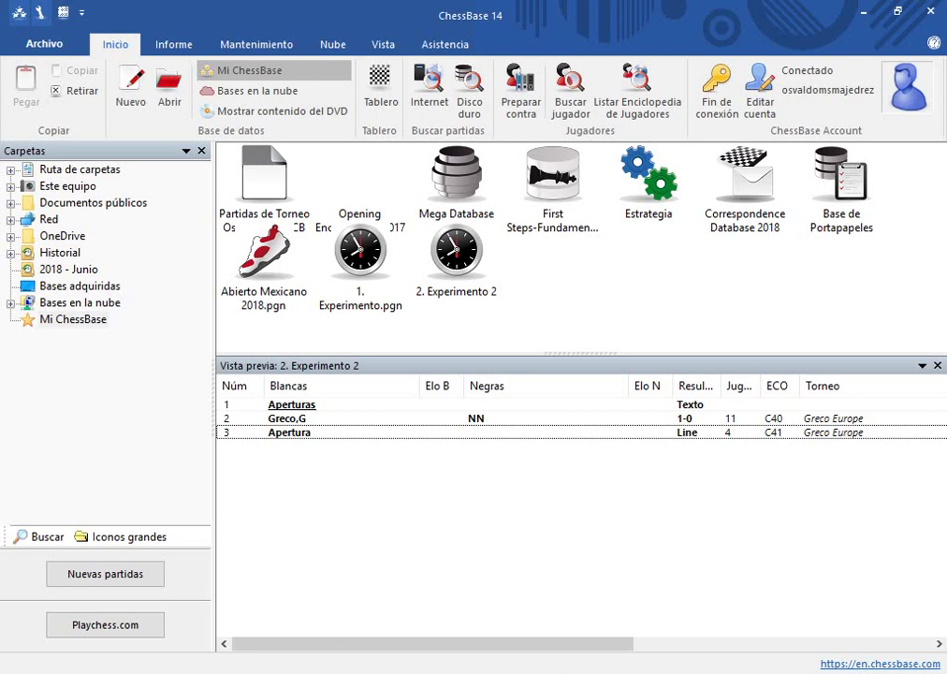
Open the Bases folder from the desktop and examine the two 1. Experimento files, the PGN database and its configuration file.
{"action": "left_click", "coordinate": [865, 11]}
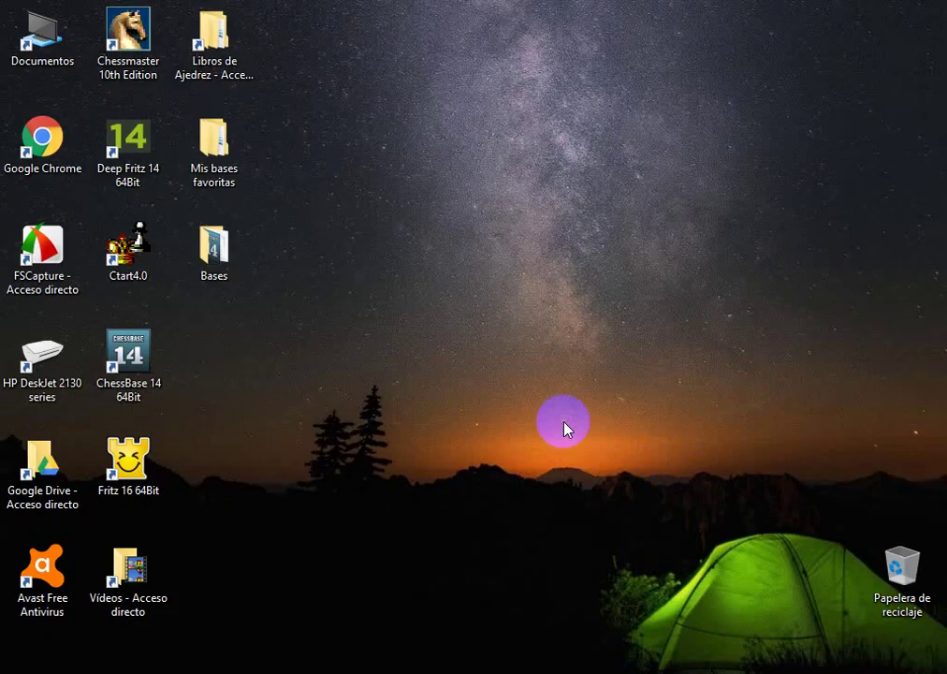
{"action": "double_click", "coordinate": [226, 260]}
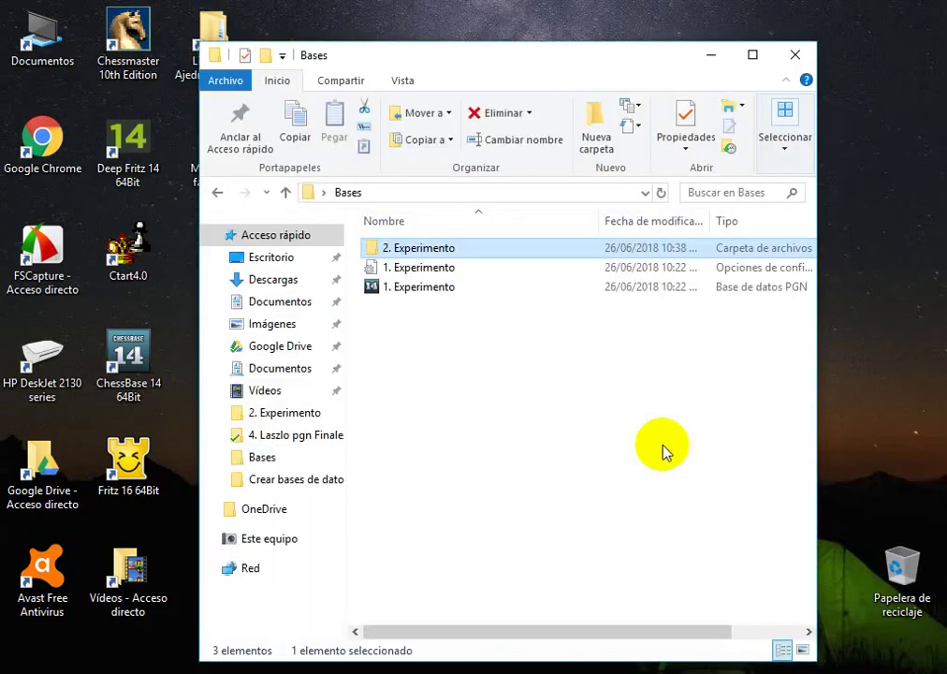
{"action": "left_click", "coordinate": [642, 481]}
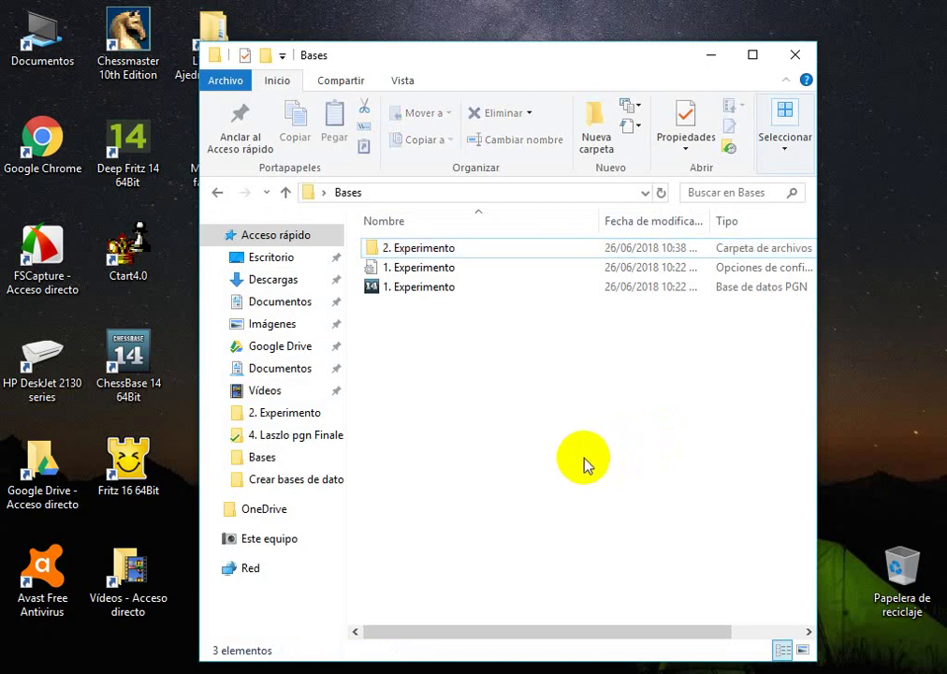
{"action": "left_click", "coordinate": [458, 288]}
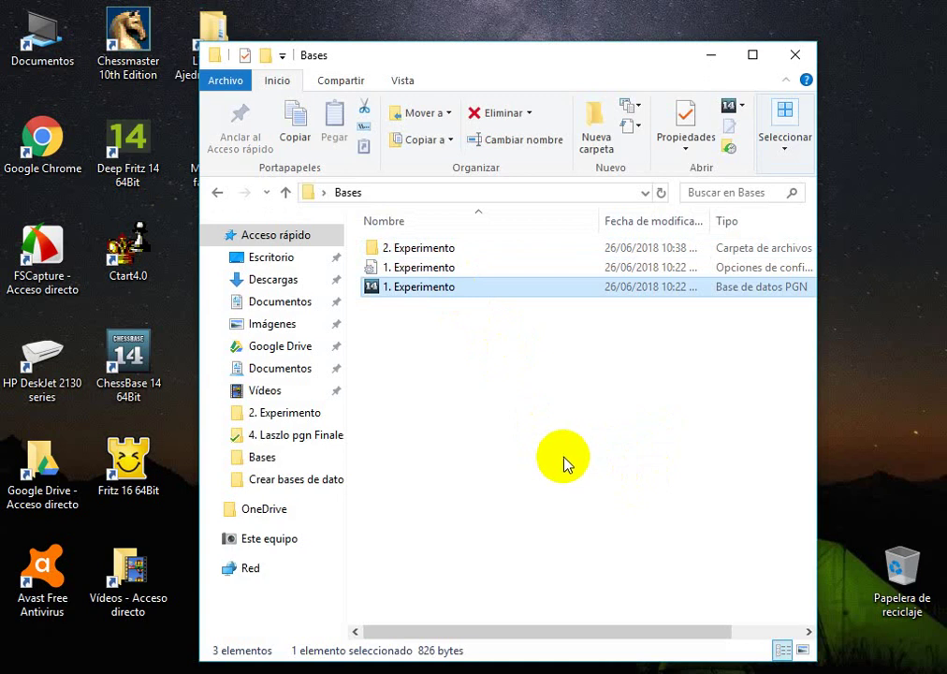
{"action": "left_click", "coordinate": [450, 267]}
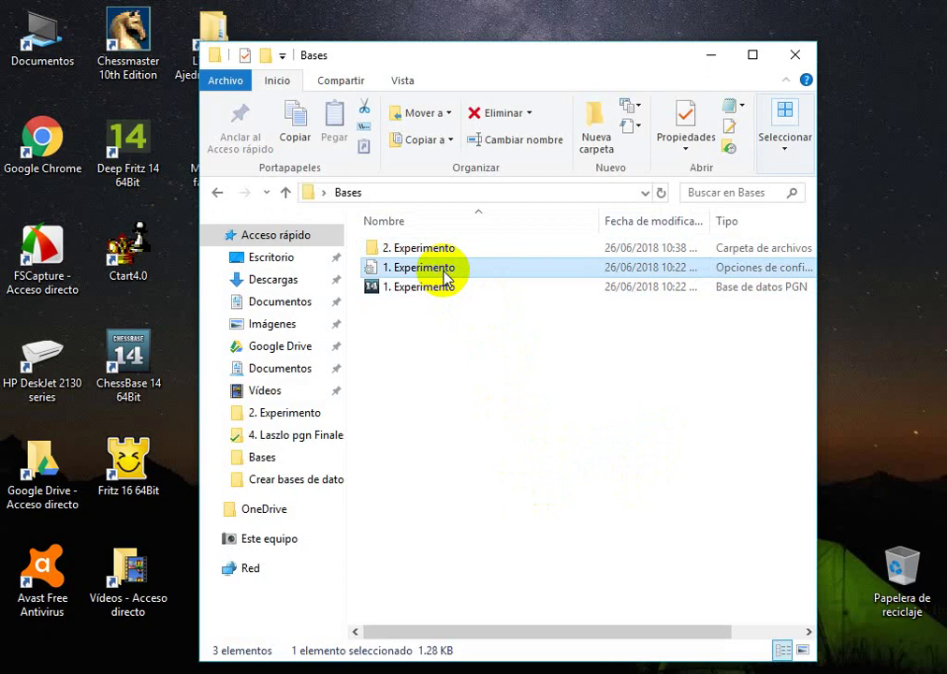
{"action": "left_click", "coordinate": [450, 287]}
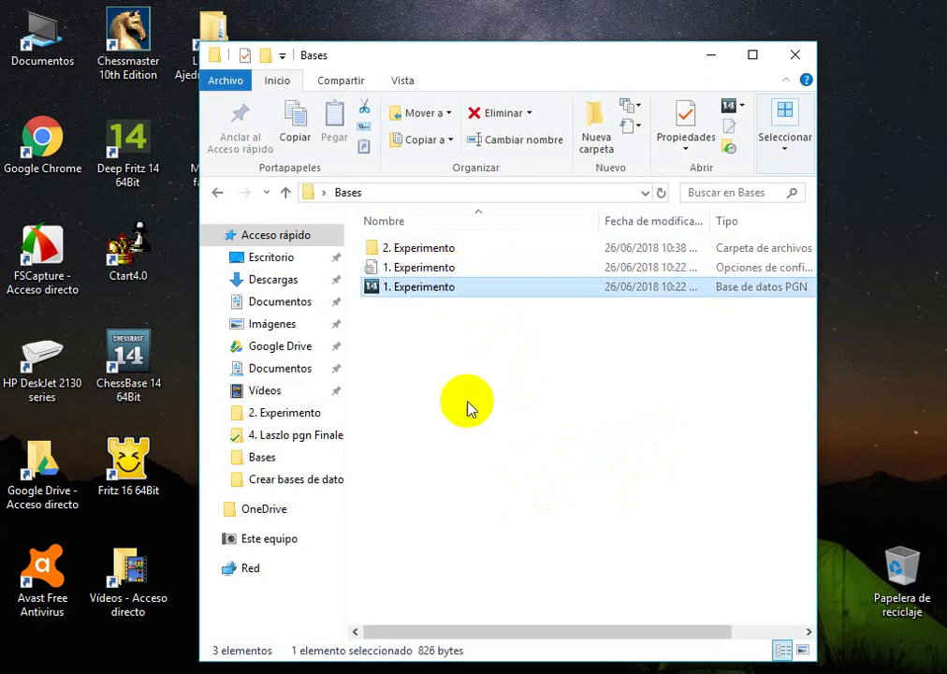
Open the 2. Experimento folder and examine the individual files that make up the 2. Experimento 2 database.
{"action": "double_click", "coordinate": [454, 248]}
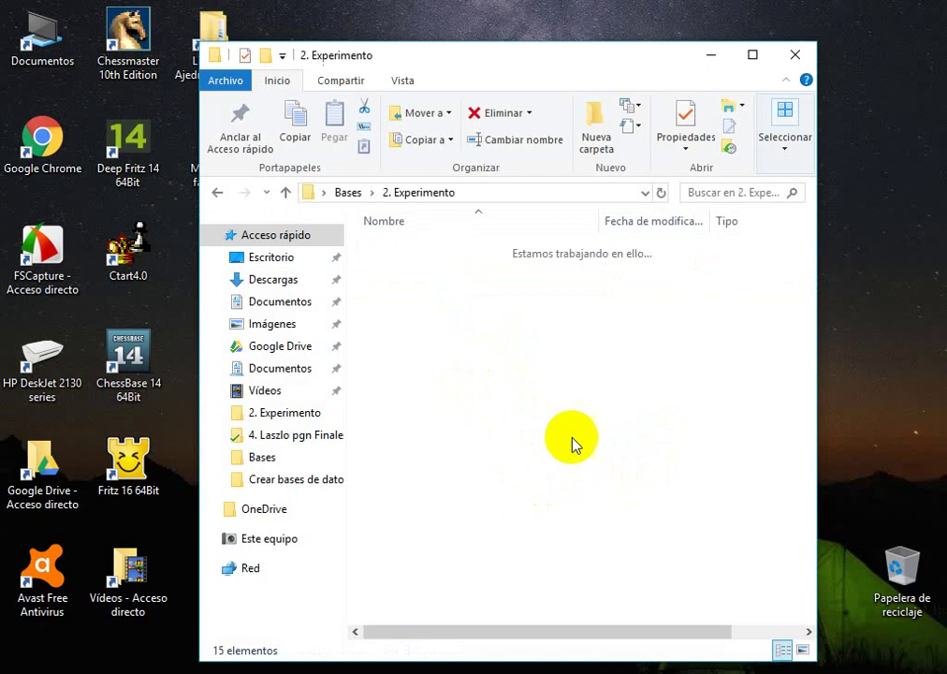
{"action": "left_click_drag", "start_coordinate": [485, 589], "coordinate": [440, 267]}
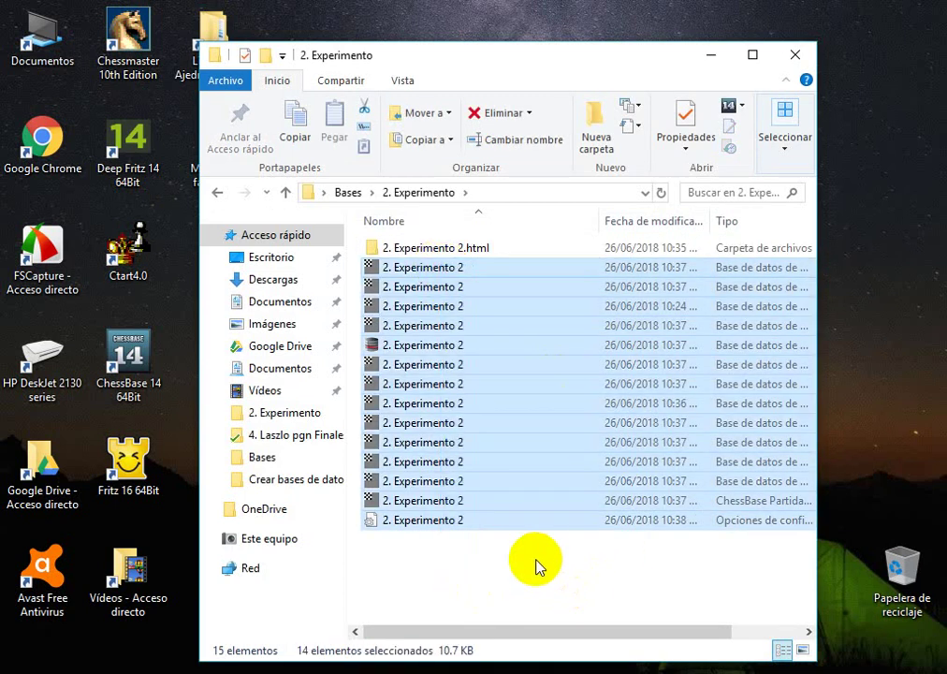
{"action": "left_click", "coordinate": [537, 566]}
{"action": "left_click", "coordinate": [454, 521]}
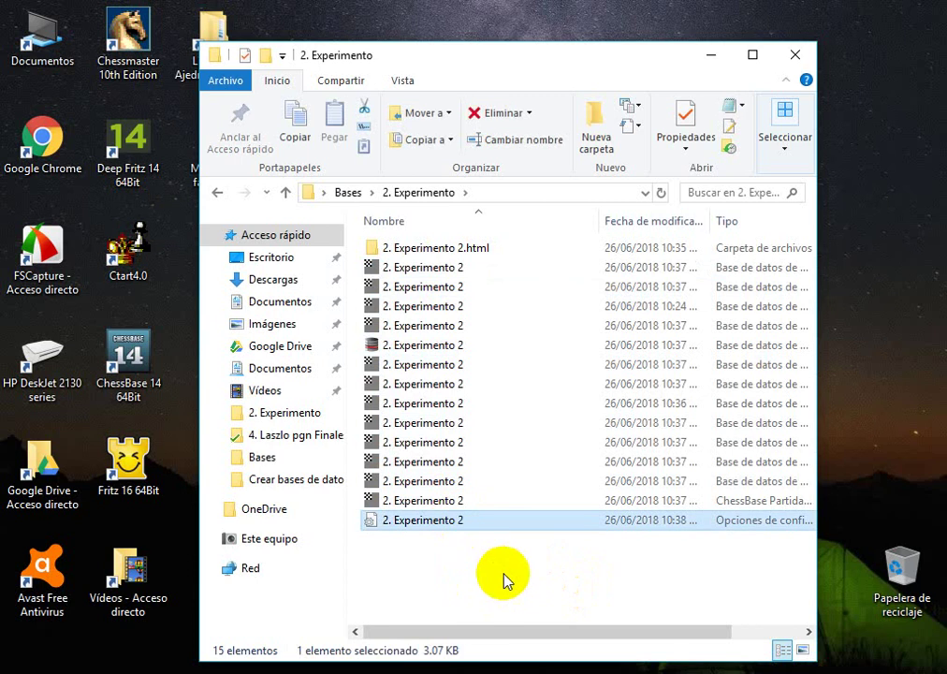
{"action": "left_click_drag", "start_coordinate": [467, 571], "coordinate": [431, 270]}
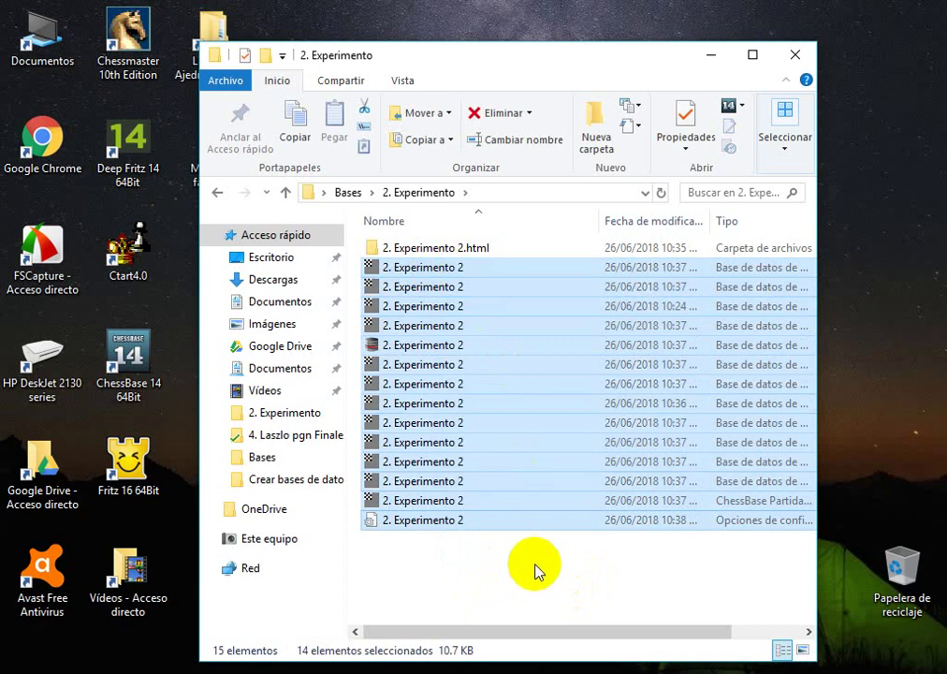
{"action": "left_click", "coordinate": [535, 571]}
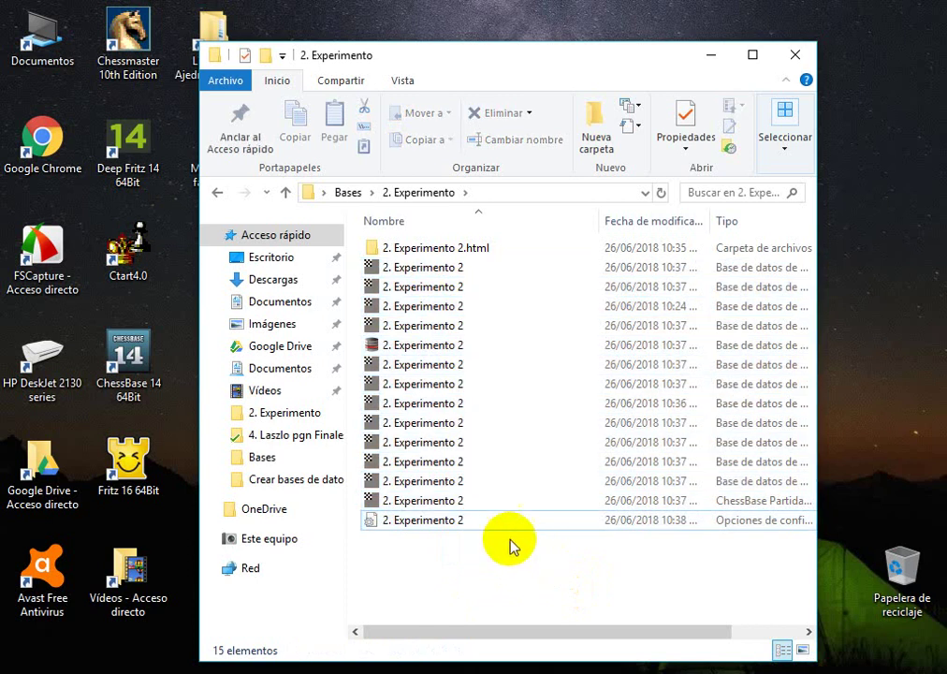
{"action": "left_click", "coordinate": [491, 502]}
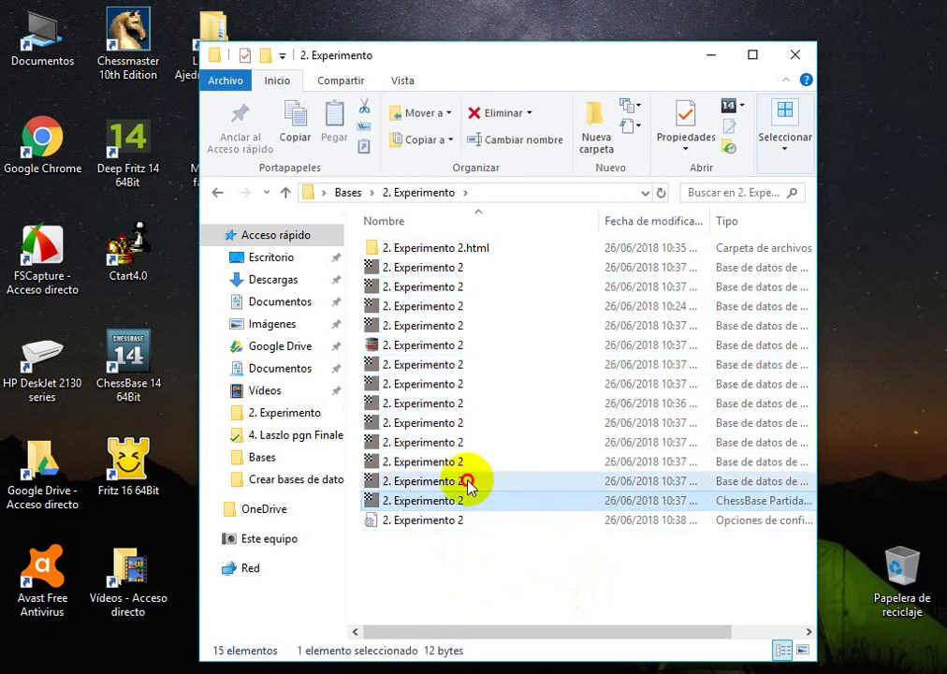
{"action": "left_click", "coordinate": [468, 484]}
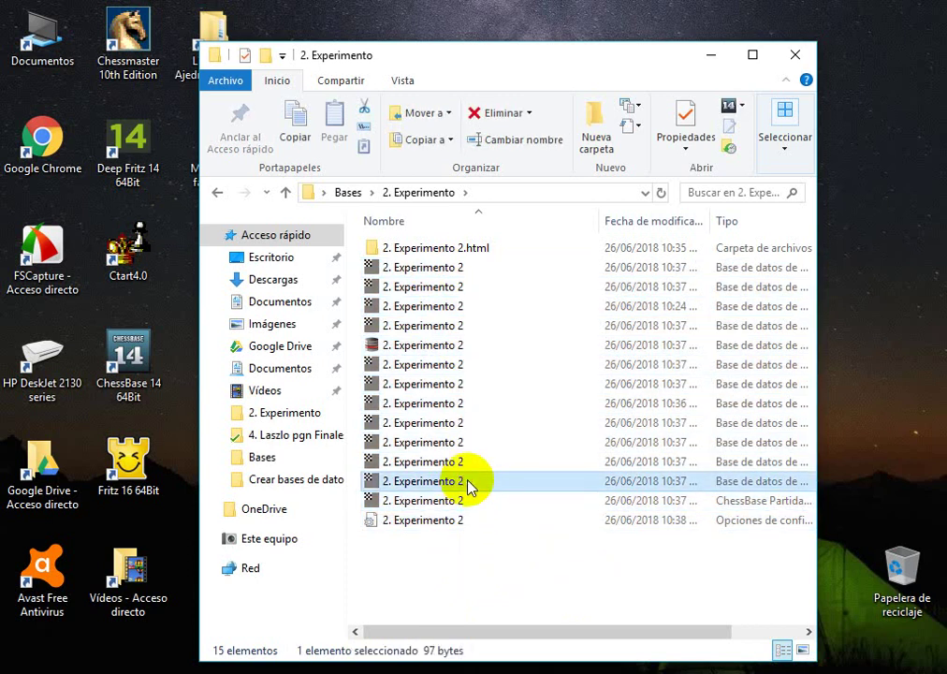
{"action": "left_click", "coordinate": [465, 461]}
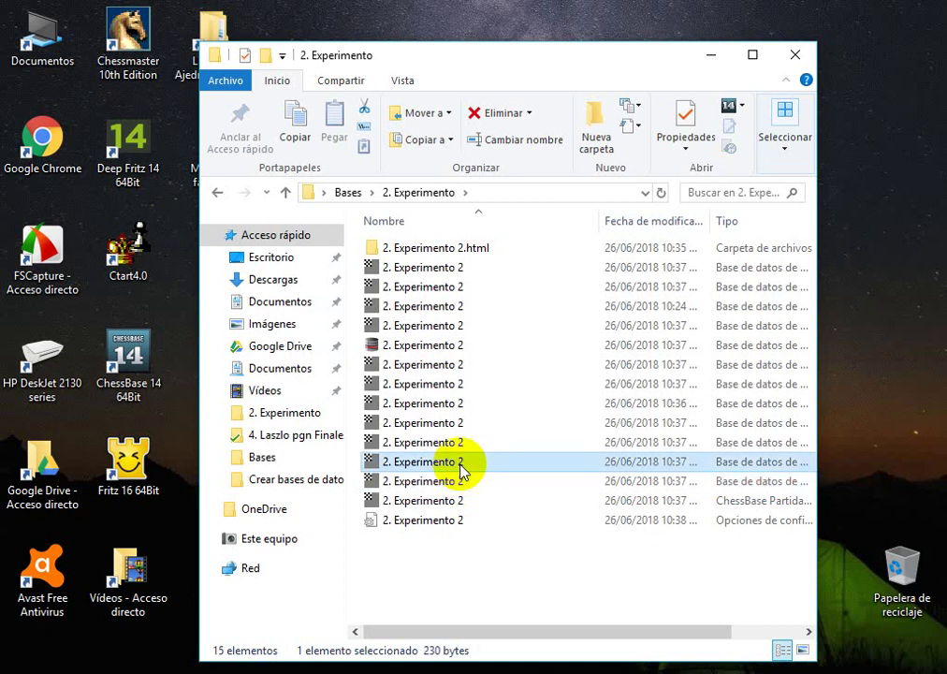
{"action": "left_click", "coordinate": [482, 441]}
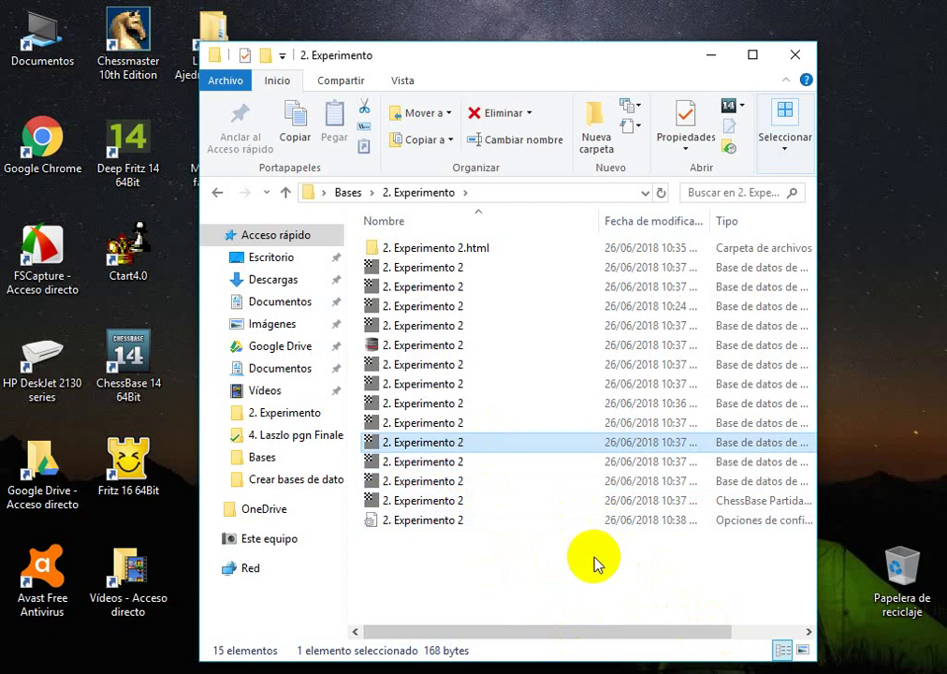
{"action": "left_click", "coordinate": [711, 55]}
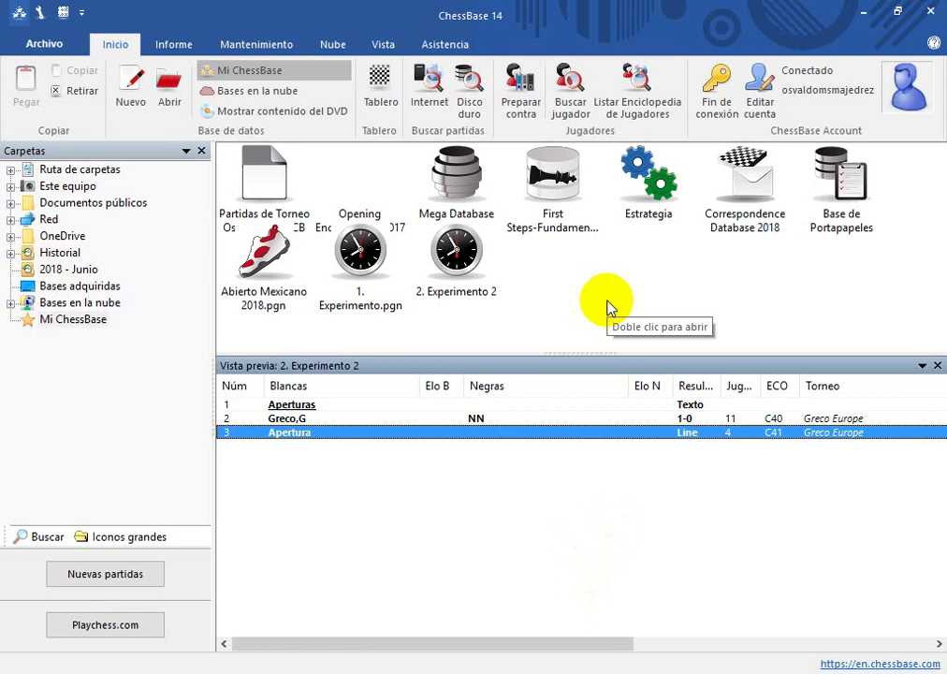
Start a new database in ChessBase and set its type to Single file (*.CBONE).
{"action": "left_click", "coordinate": [606, 307]}
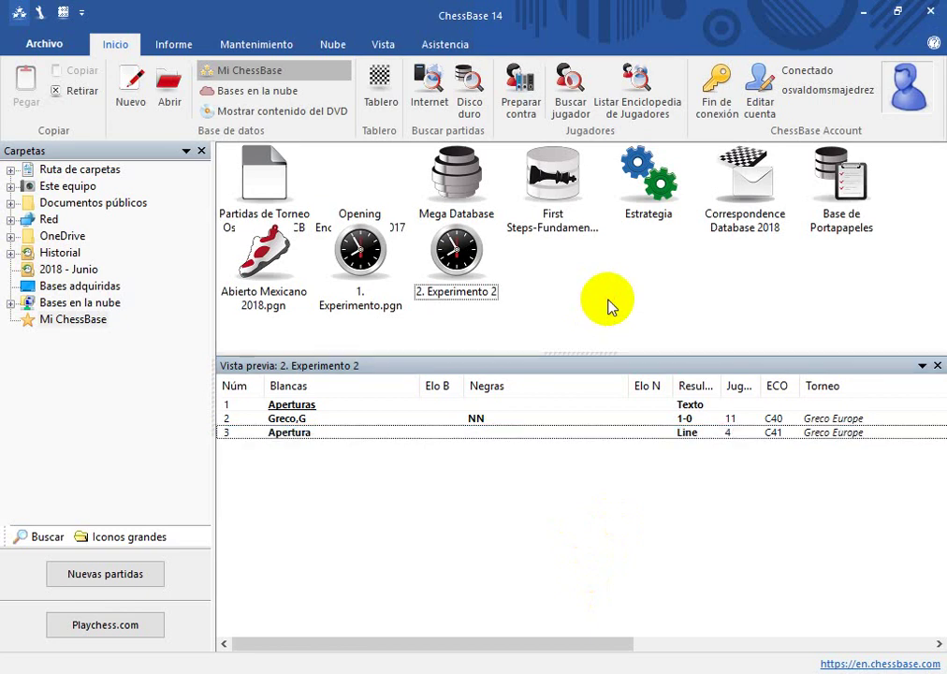
{"action": "left_click", "coordinate": [136, 92]}
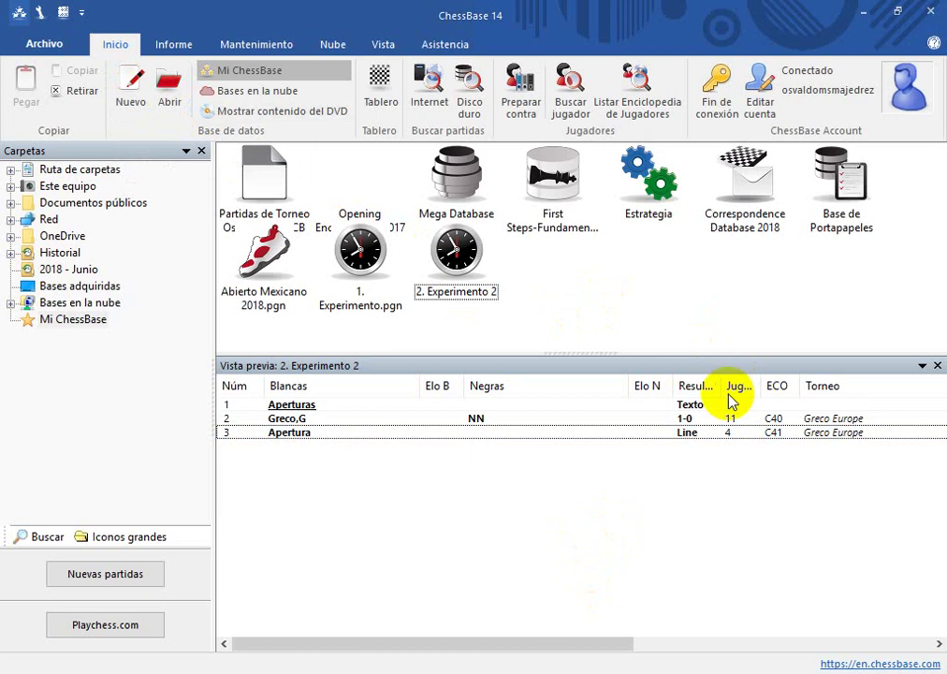
{"action": "left_click", "coordinate": [466, 479]}
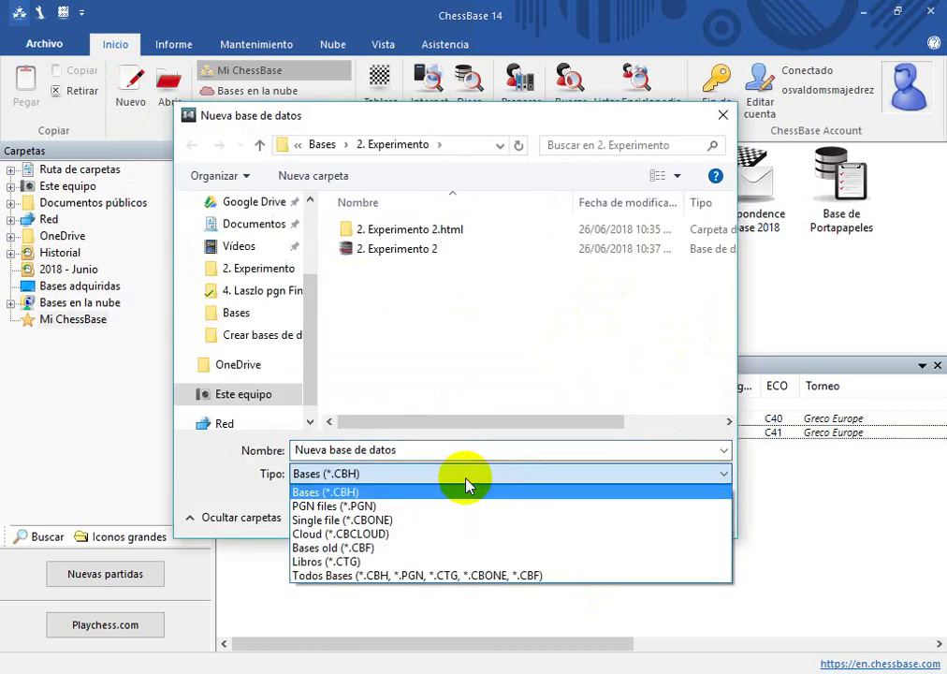
{"action": "left_click", "coordinate": [435, 522]}
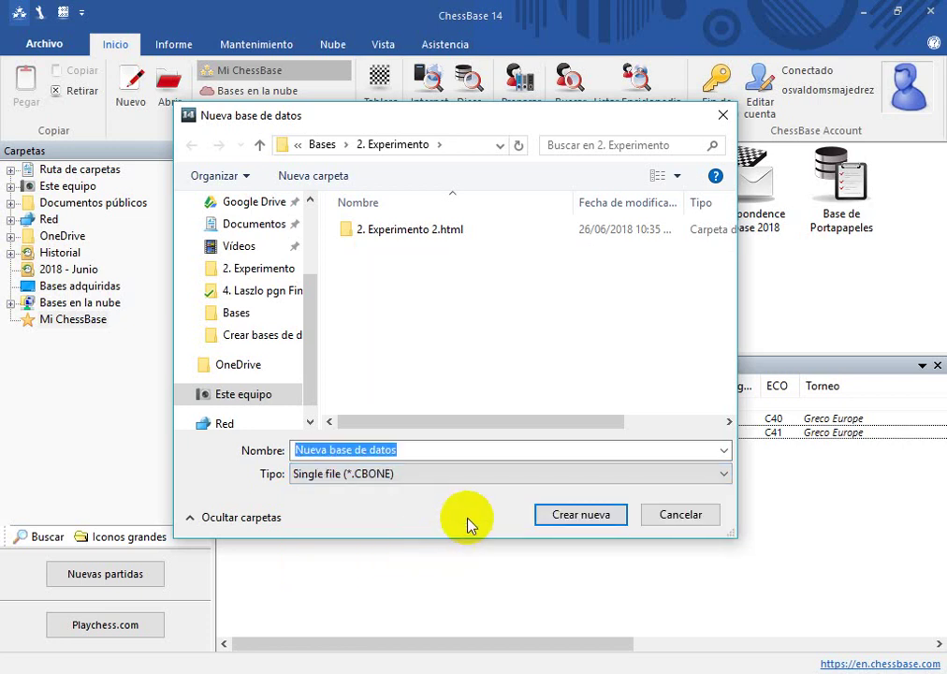
Switch to File Explorer and review all the 2. Experimento 2 database files together, leaving out the html folder.
{"action": "left_click", "coordinate": [260, 672]}
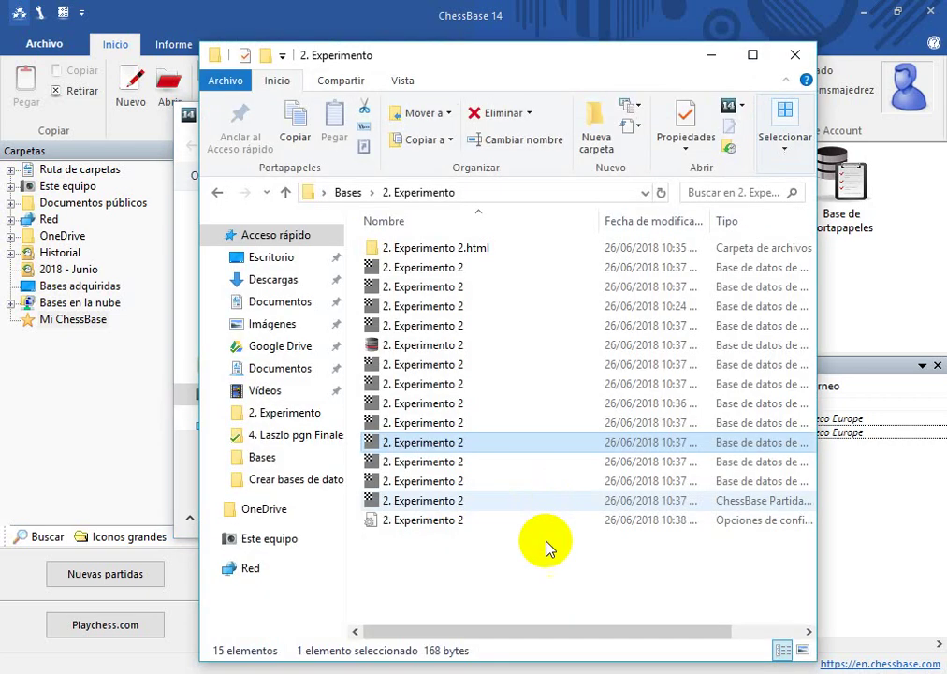
{"action": "left_click_drag", "start_coordinate": [450, 561], "coordinate": [460, 264]}
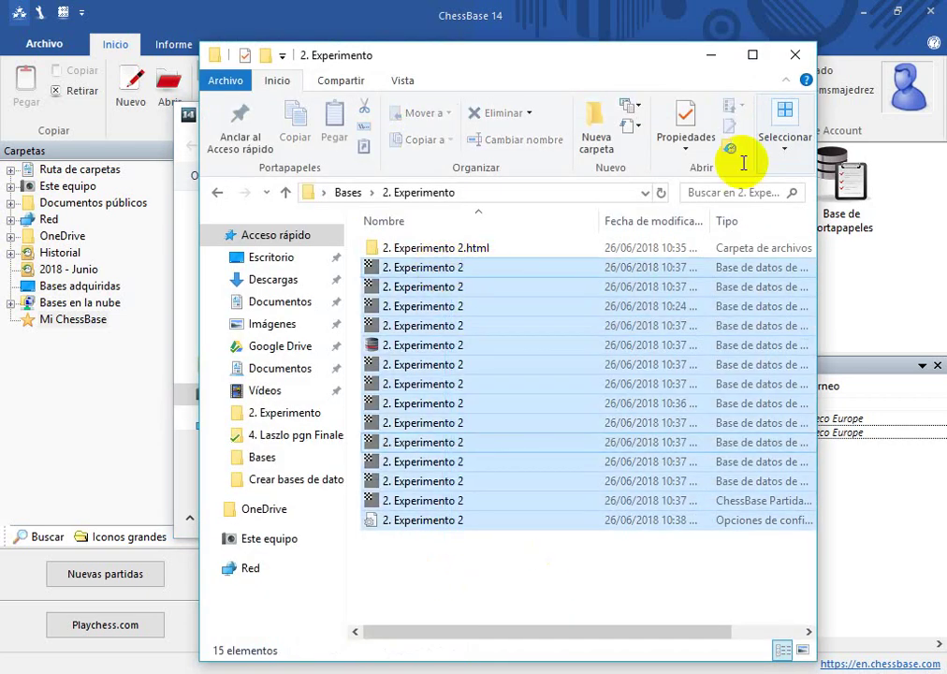
{"action": "left_click", "coordinate": [711, 55]}
Create the Single file (*.CBONE) database in the Bases folder with the name 3. Experimento 3.
{"action": "left_click", "coordinate": [408, 474]}
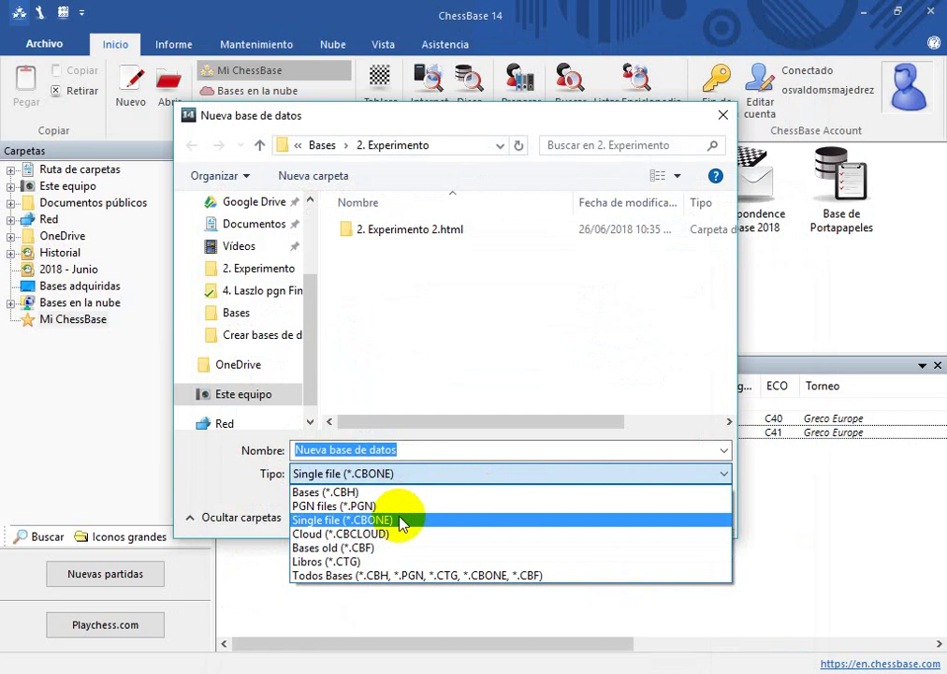
{"action": "left_click", "coordinate": [400, 520]}
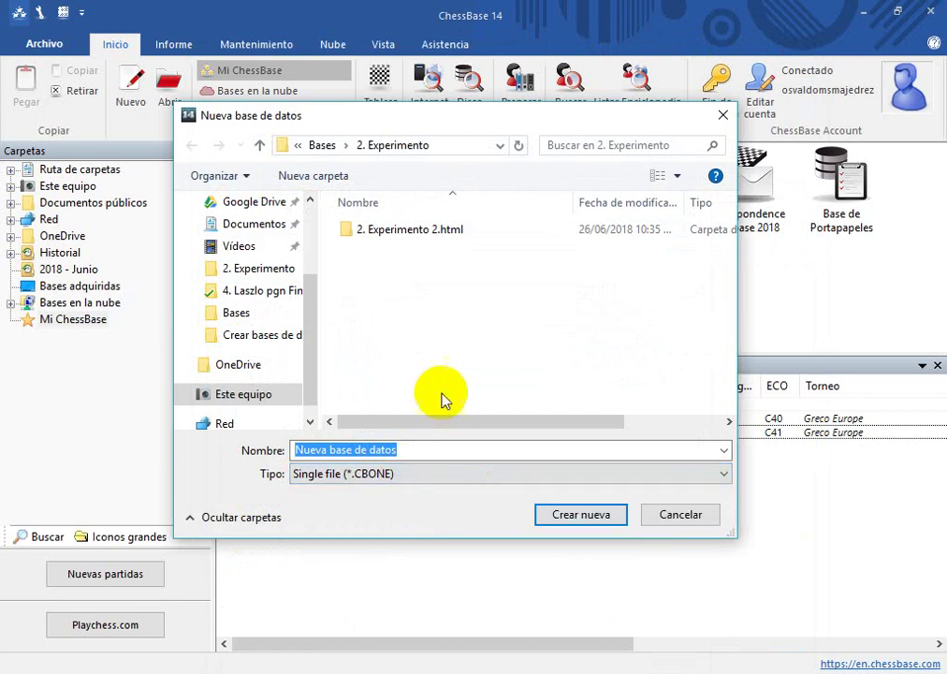
{"action": "left_click", "coordinate": [261, 147]}
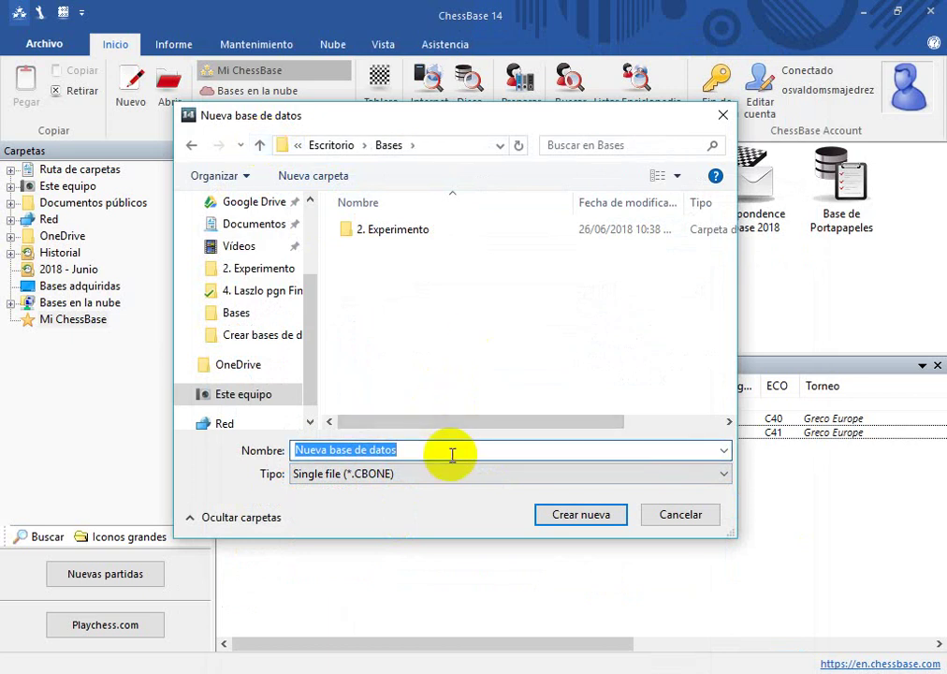
{"action": "type", "text": "3. "}
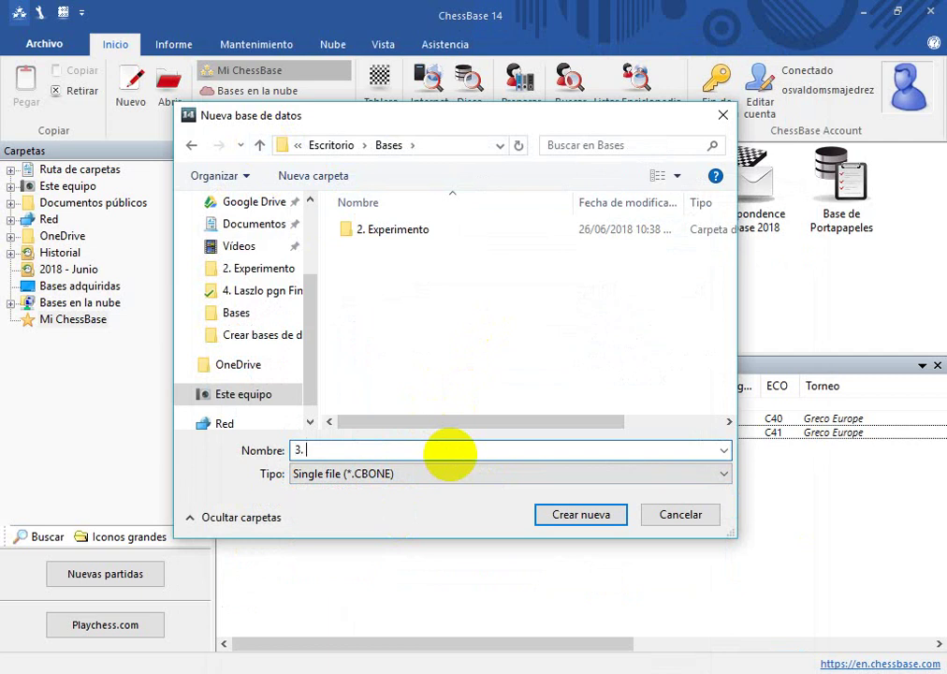
{"action": "type", "text": "Experimento 3"}
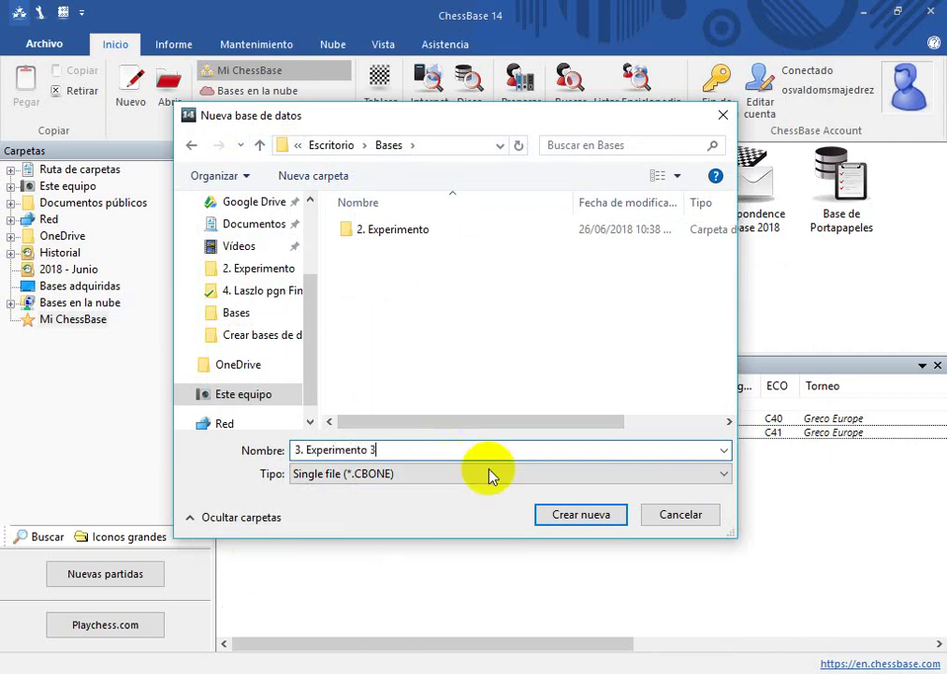
{"action": "left_click", "coordinate": [560, 512]}
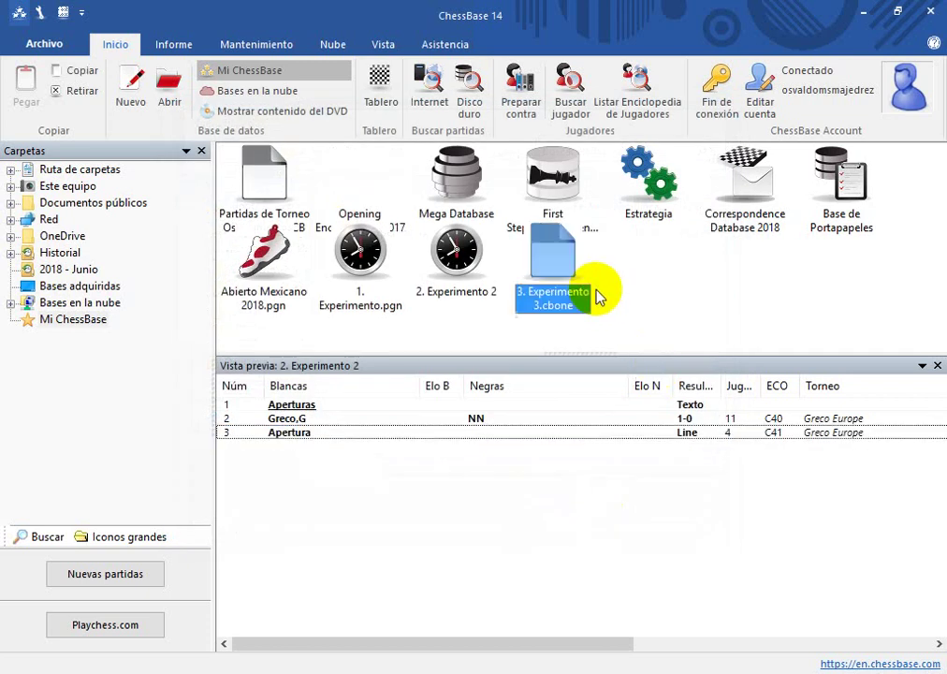
Copy the games of the 2. Experimento 2 database into 3. Experimento 3.cbone and preview the target database's game list.
{"action": "left_click", "coordinate": [474, 280]}
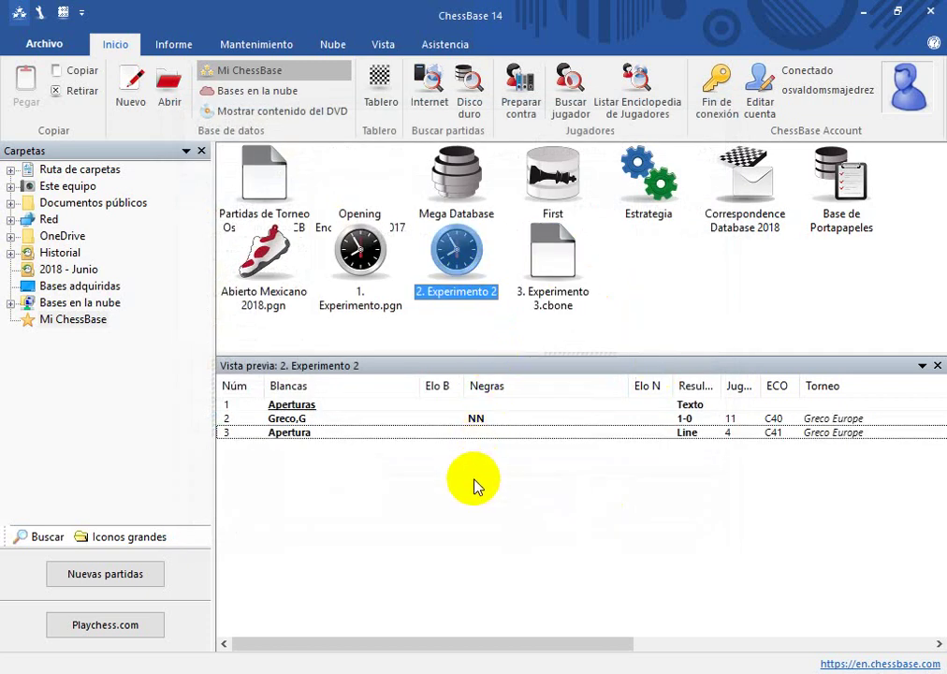
{"action": "left_click_drag", "start_coordinate": [456, 248], "coordinate": [554, 280]}
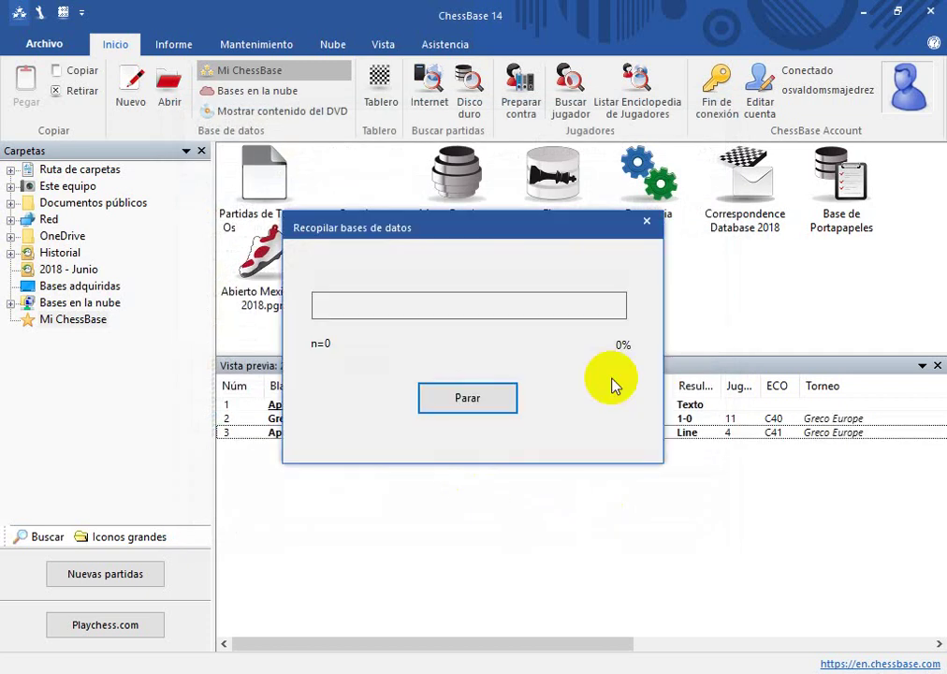
{"action": "left_click", "coordinate": [321, 485]}
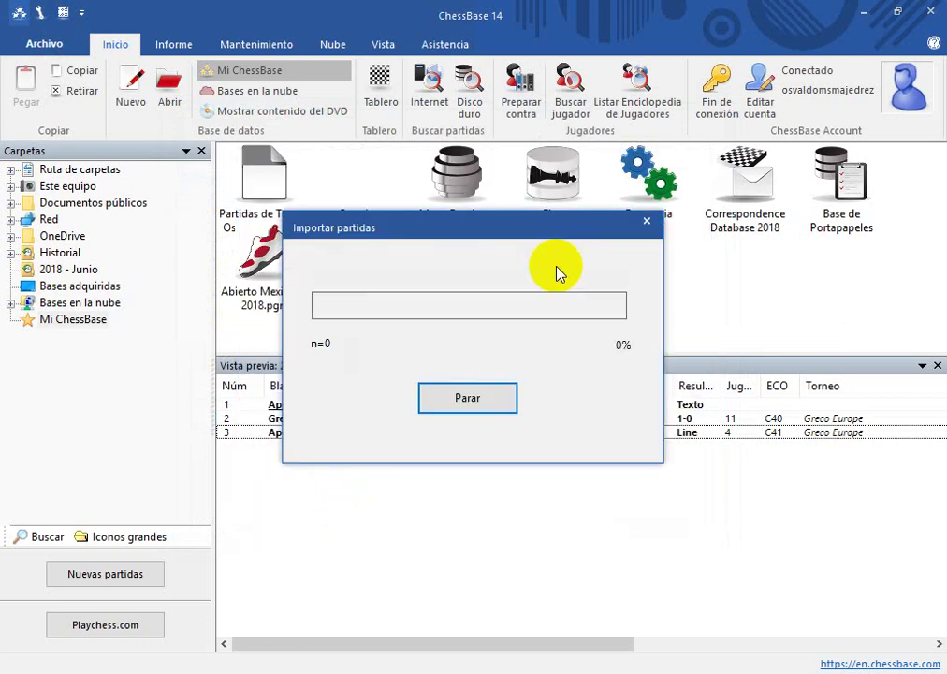
{"action": "left_click", "coordinate": [566, 286]}
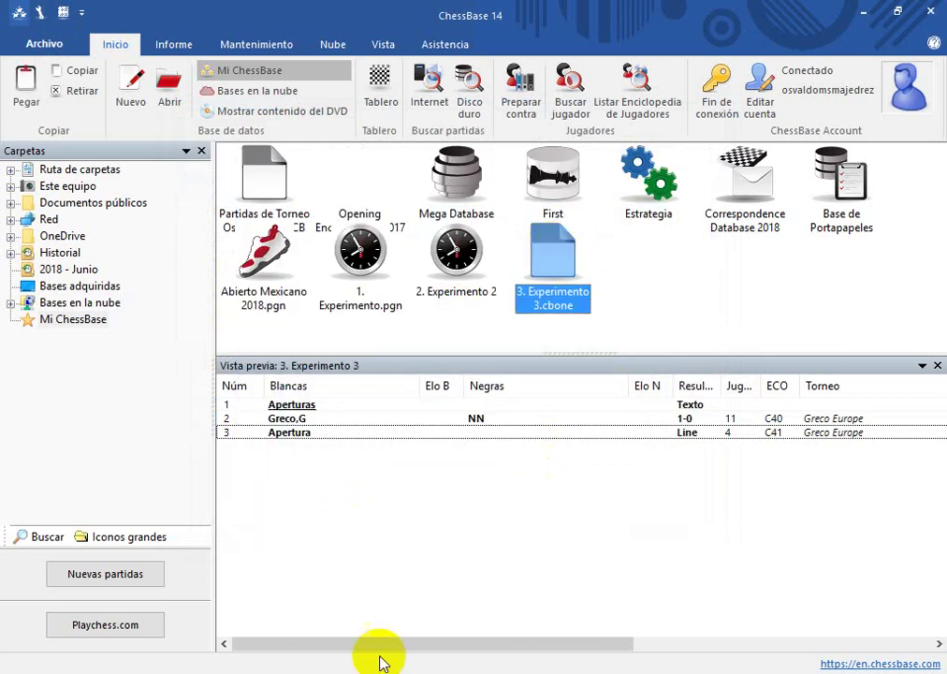
{"action": "left_click", "coordinate": [725, 496]}
Switch to File Explorer and go up to the Bases folder to examine the new 3. Experimento 3 file.
{"action": "key", "text": "alt+Tab"}
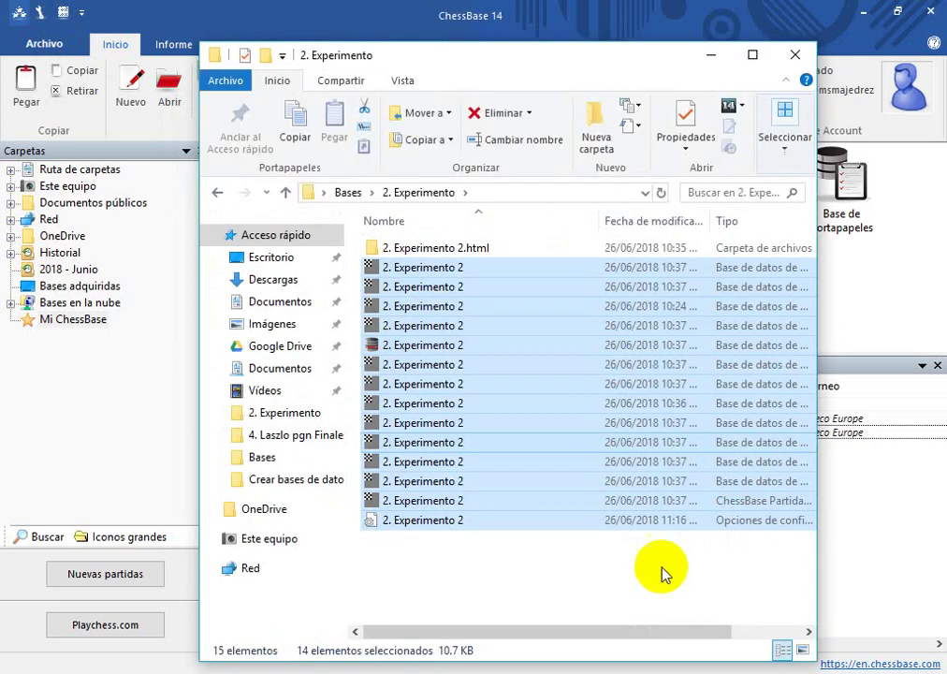
{"action": "left_click", "coordinate": [285, 192]}
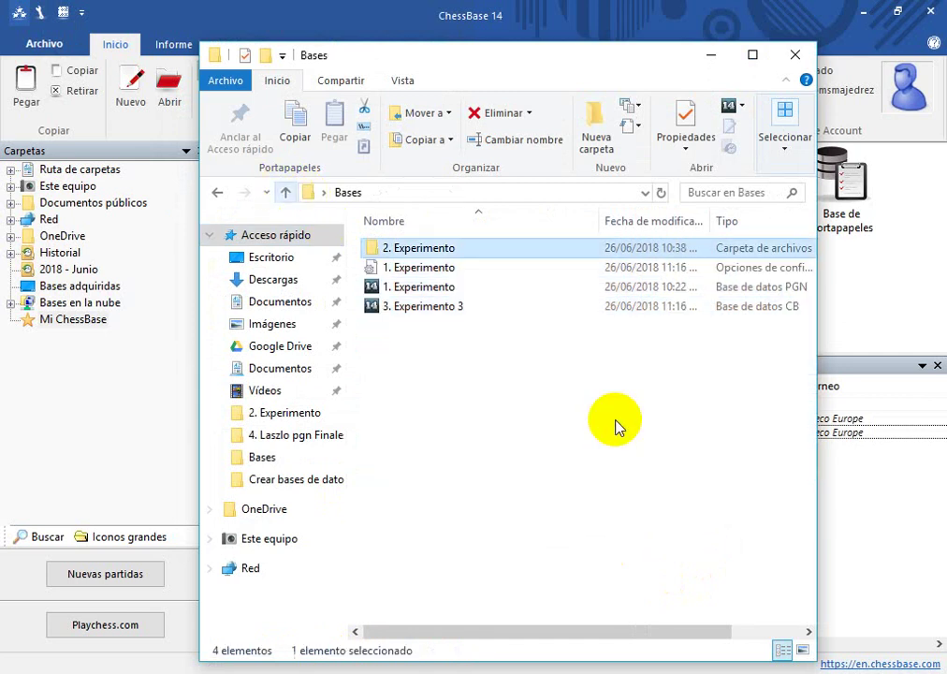
{"action": "left_click", "coordinate": [614, 448]}
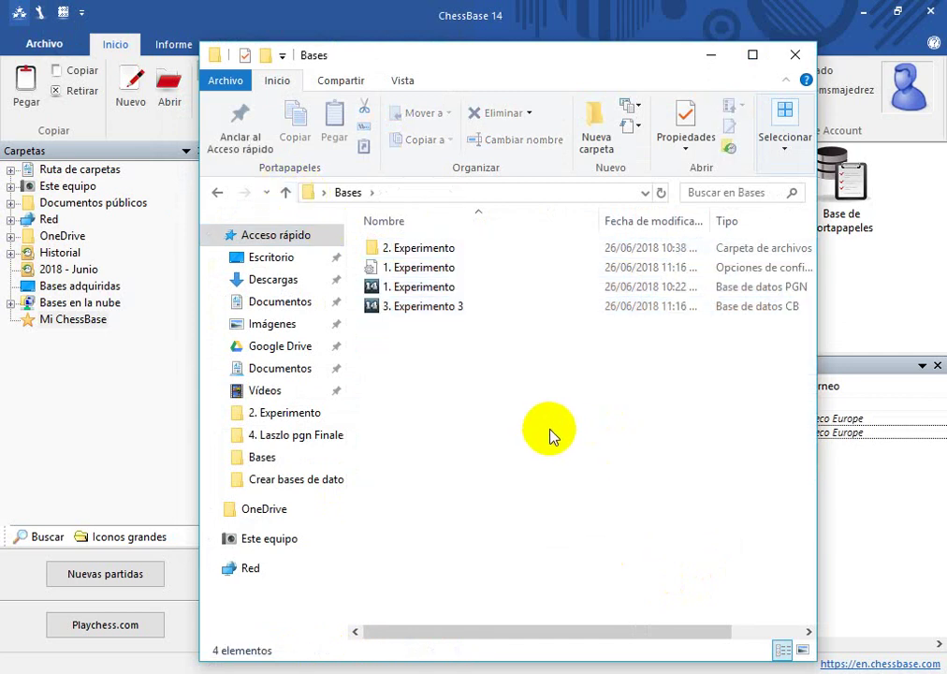
Check the size of the 3. Experimento 3 file and close File Explorer to return to the database list.
{"action": "left_click", "coordinate": [459, 308]}
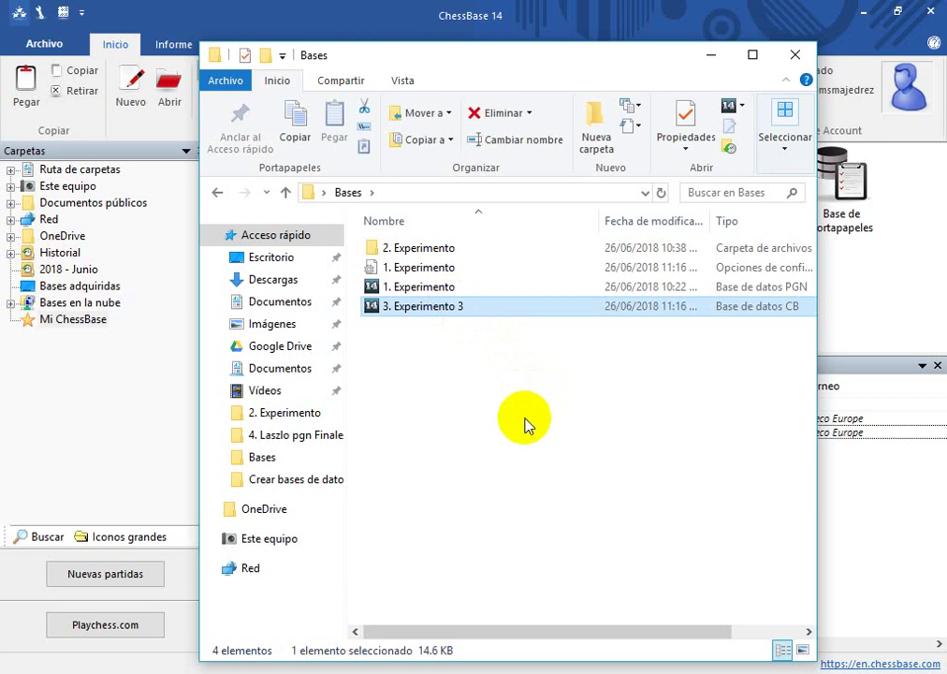
{"action": "key", "text": "alt+F4"}
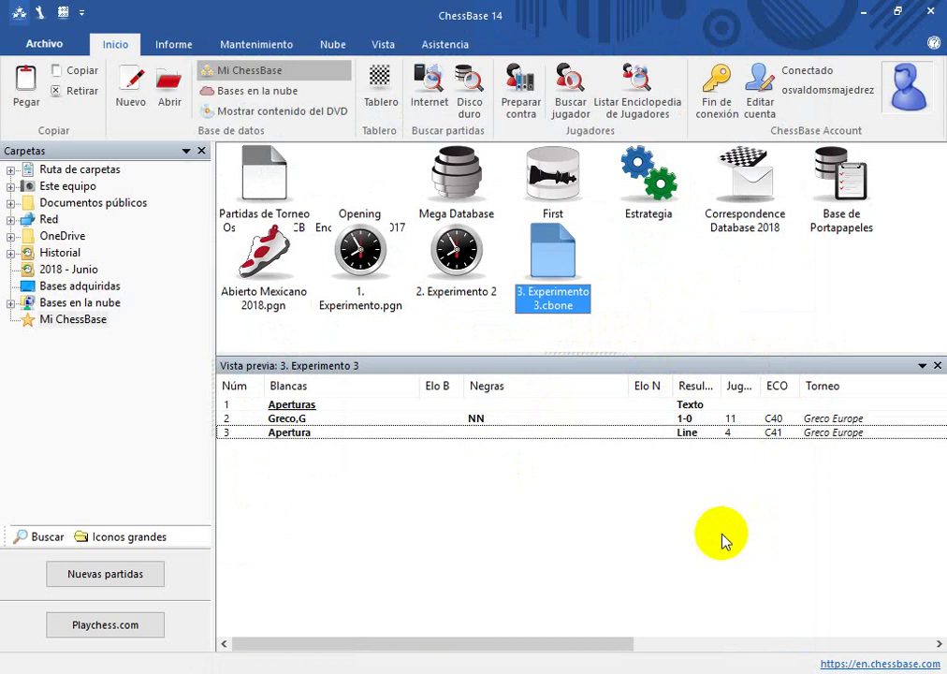
{"action": "left_click", "coordinate": [683, 512]}
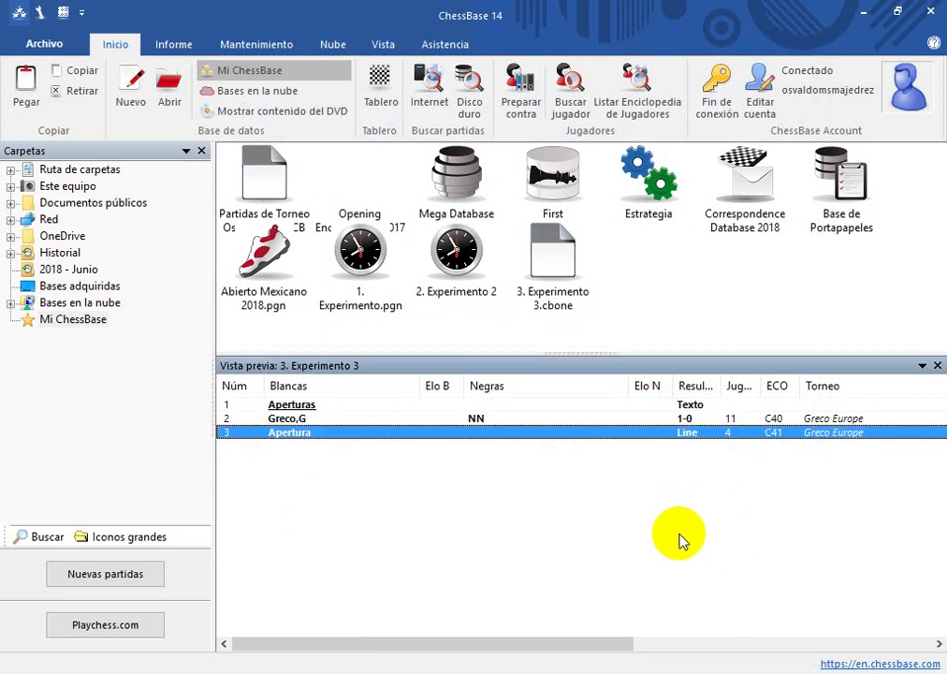
{"action": "left_click", "coordinate": [131, 86]}
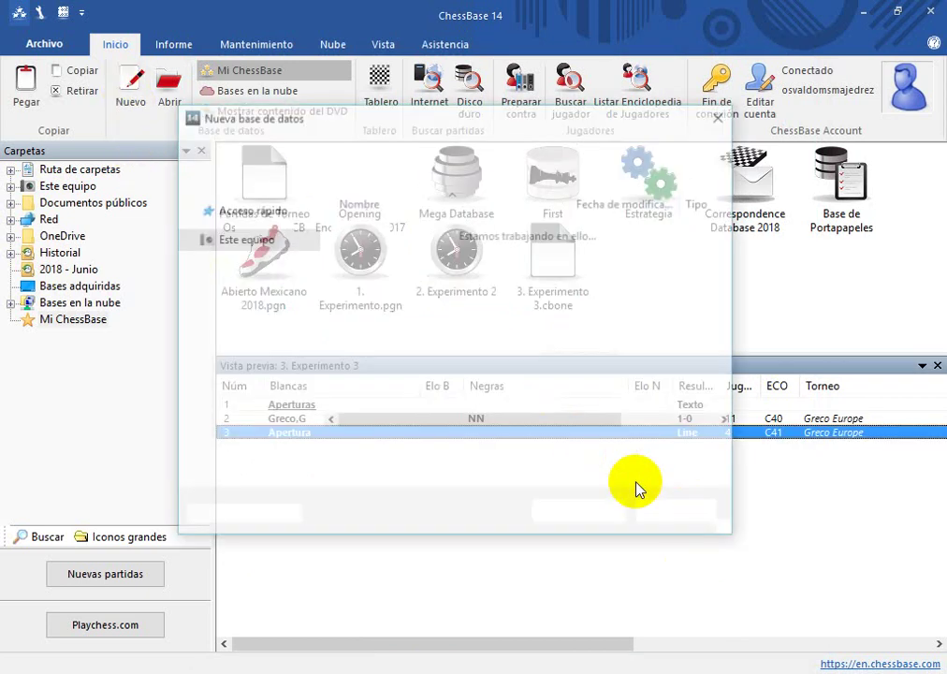
{"action": "left_click", "coordinate": [423, 475]}
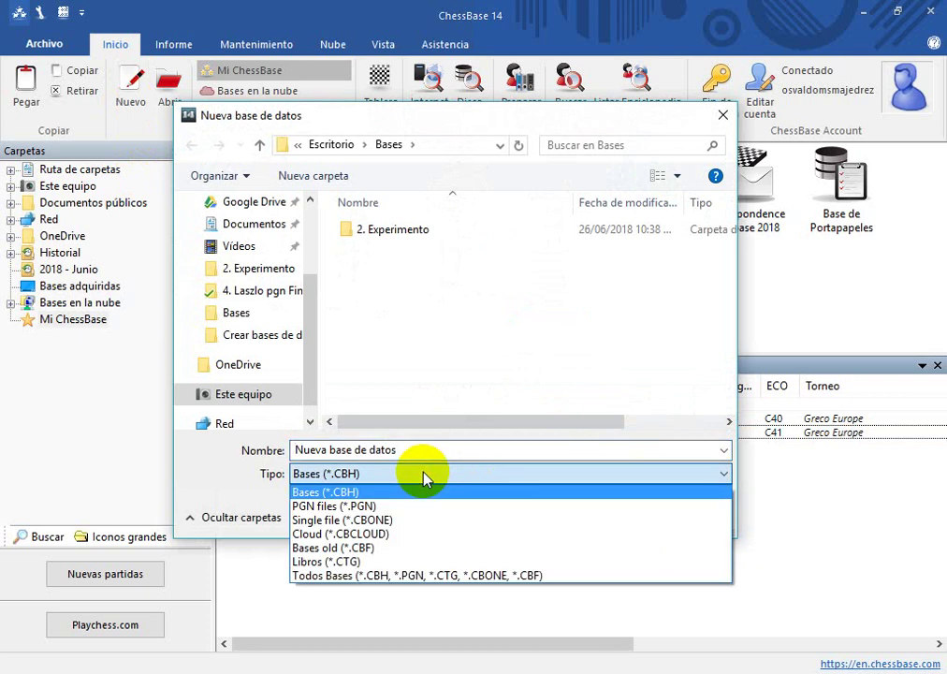
{"action": "left_click", "coordinate": [399, 540]}
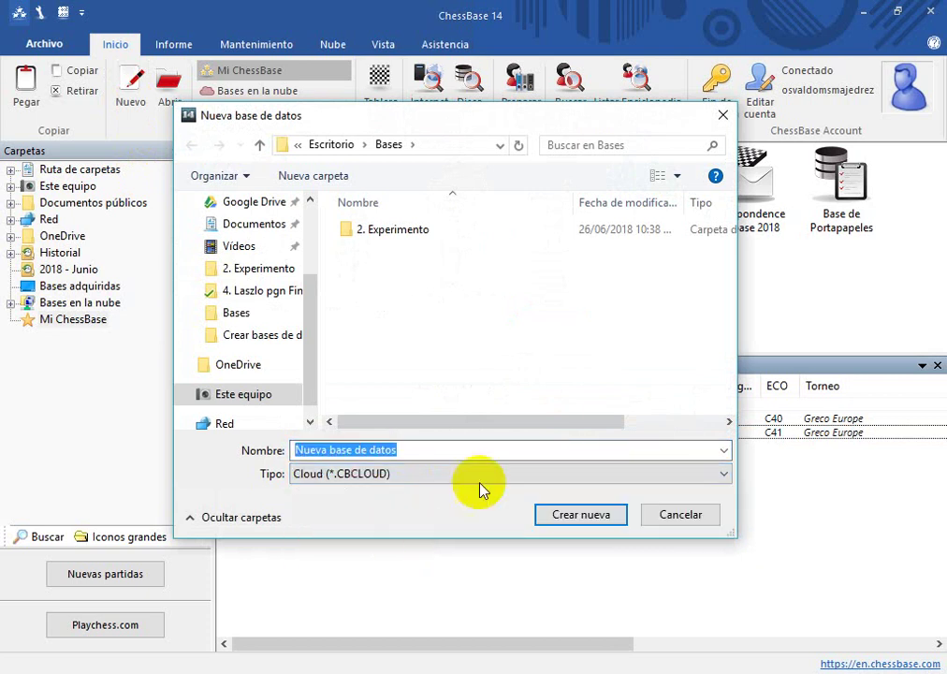
{"action": "left_click", "coordinate": [259, 144]}
{"action": "scroll", "coordinate": [720, 290], "scroll_direction": "down", "scroll_amount": 1}
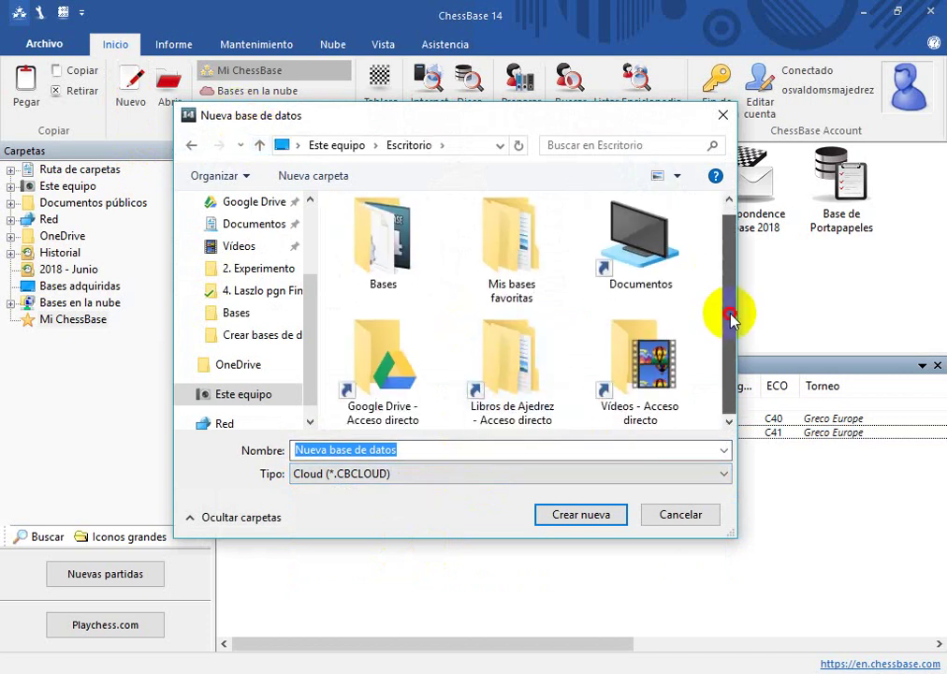
{"action": "double_click", "coordinate": [416, 257]}
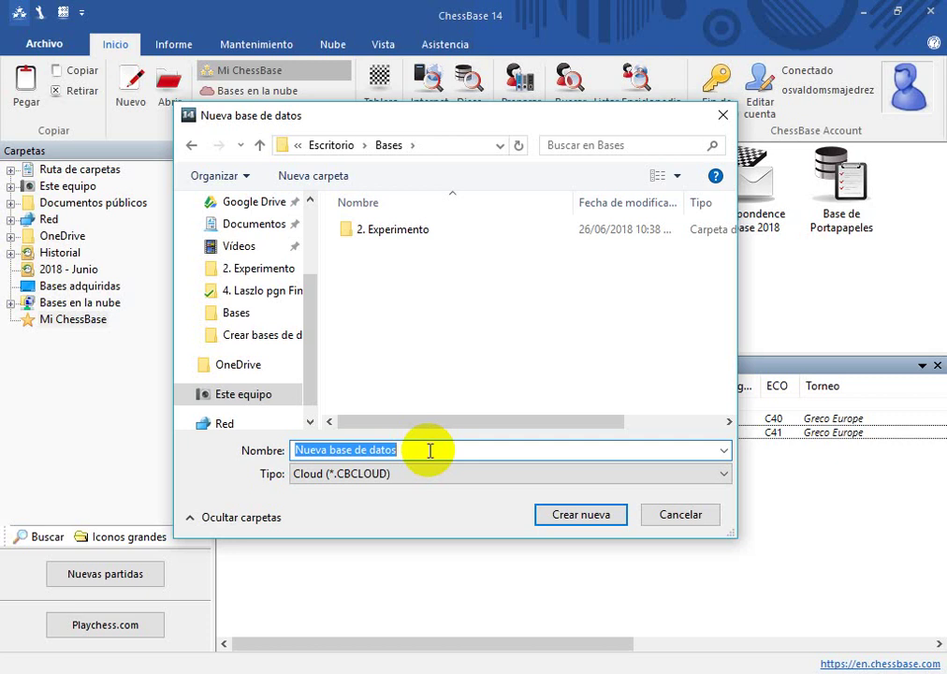
{"action": "left_click", "coordinate": [677, 514]}
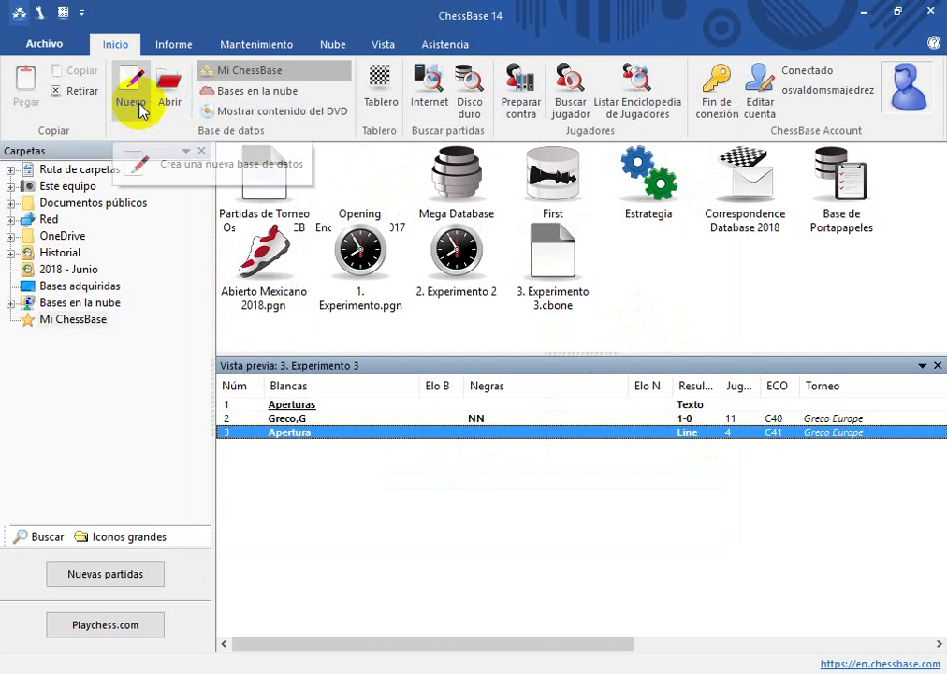
Review the file types offered for a new database, including Libros (*.CTG), and cancel without creating one.
{"action": "left_click", "coordinate": [137, 107]}
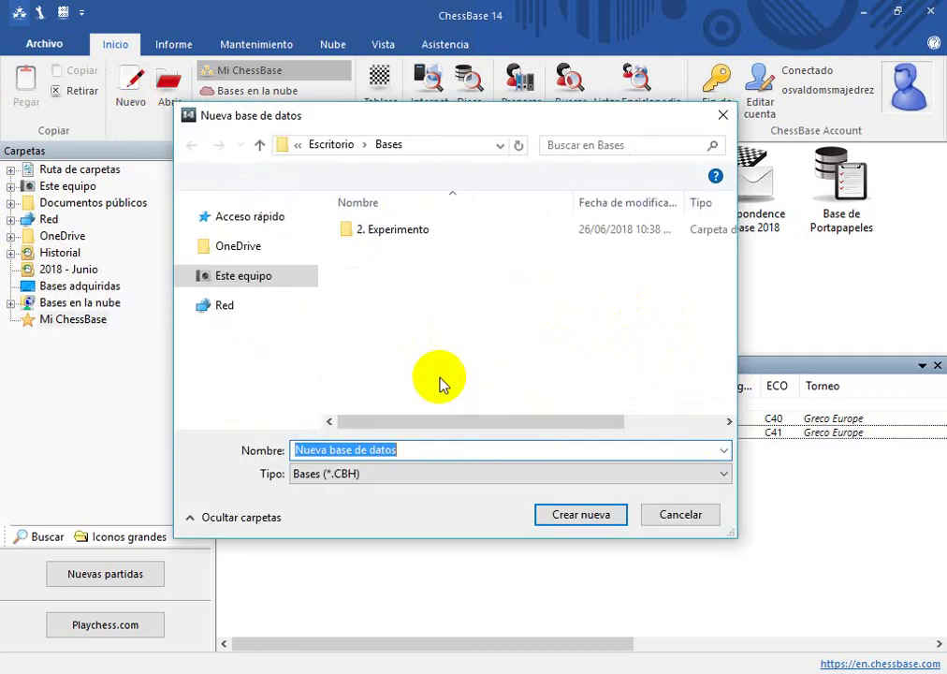
{"action": "left_click", "coordinate": [432, 475]}
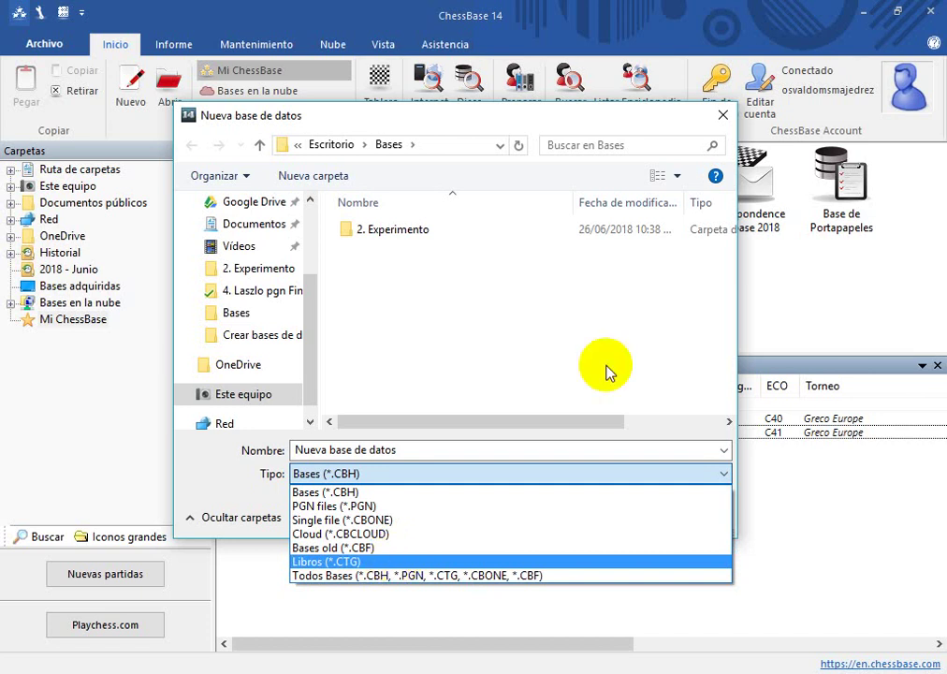
{"action": "left_click", "coordinate": [697, 517]}
{"action": "left_click", "coordinate": [697, 518]}
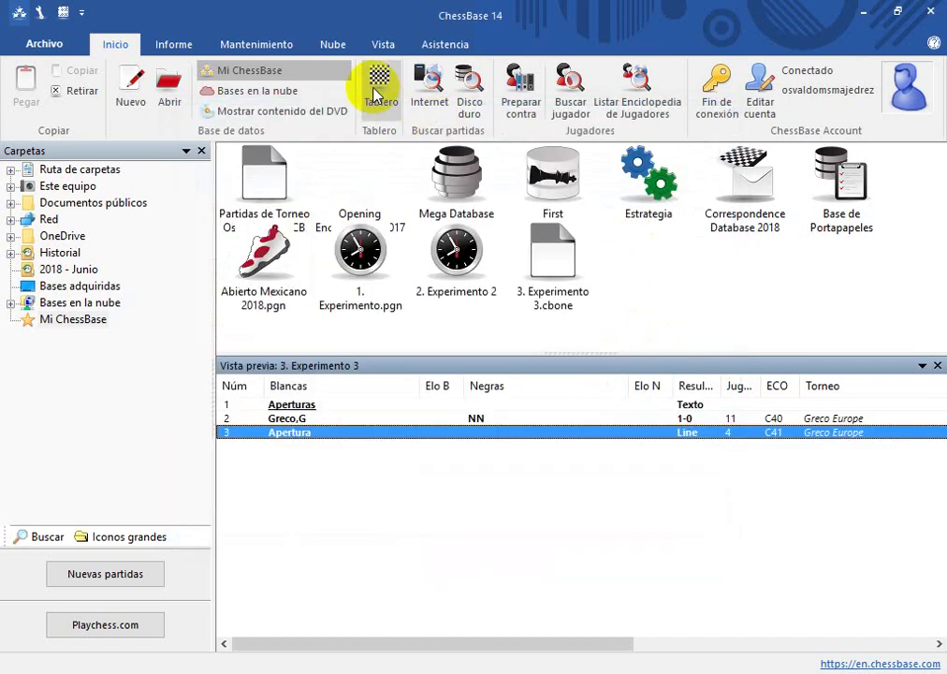
Open a new board, consult the opening book's statistics while playing 1.e4 e5 2.Cf3 Cc6, and close the board.
{"action": "left_click", "coordinate": [378, 89]}
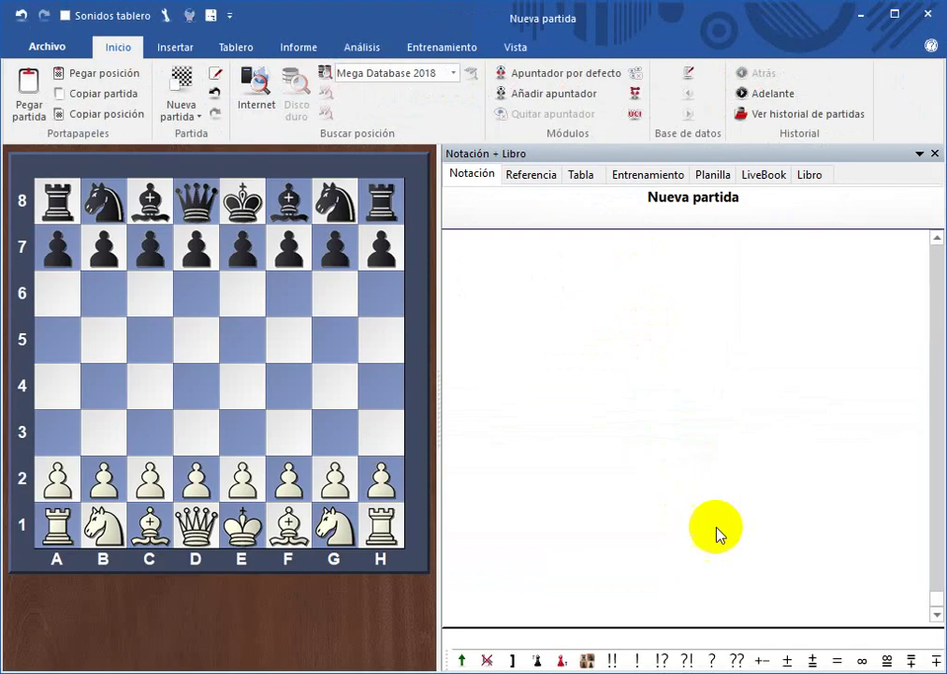
{"action": "left_click", "coordinate": [817, 177]}
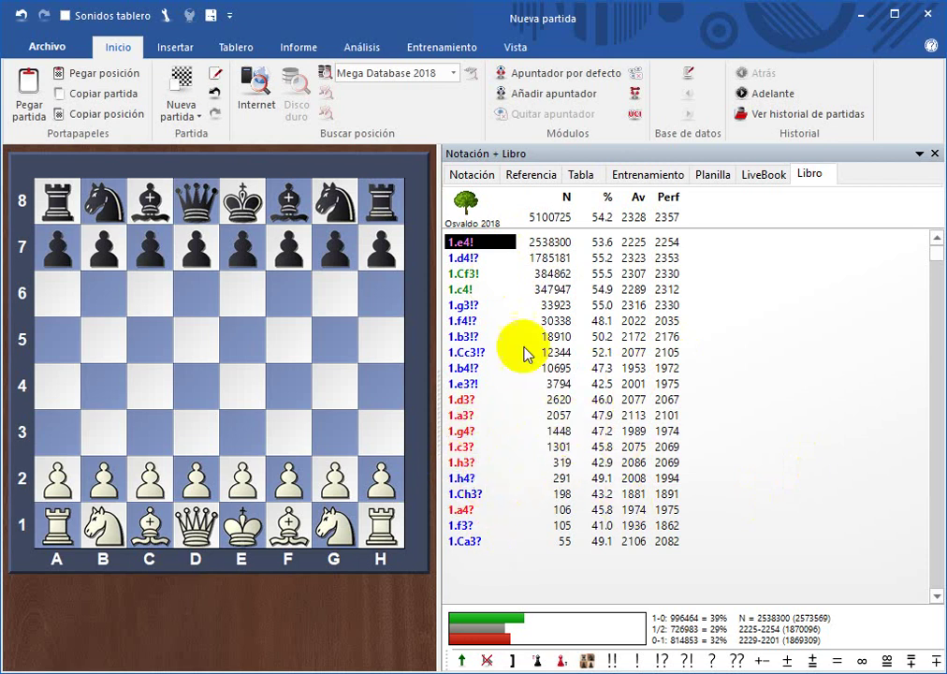
{"action": "left_click", "coordinate": [247, 393]}
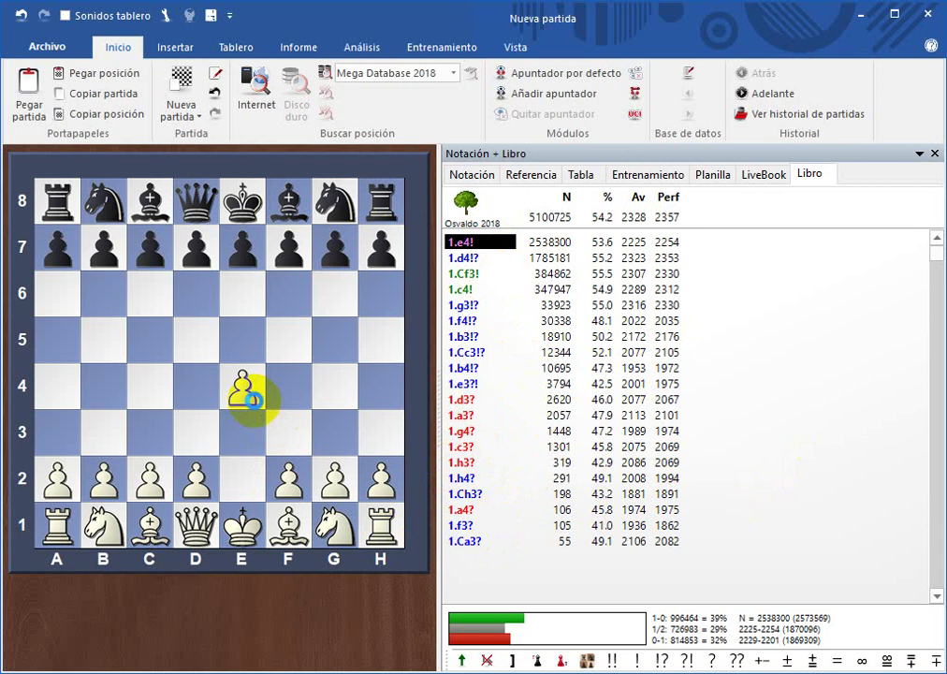
{"action": "left_click", "coordinate": [246, 342]}
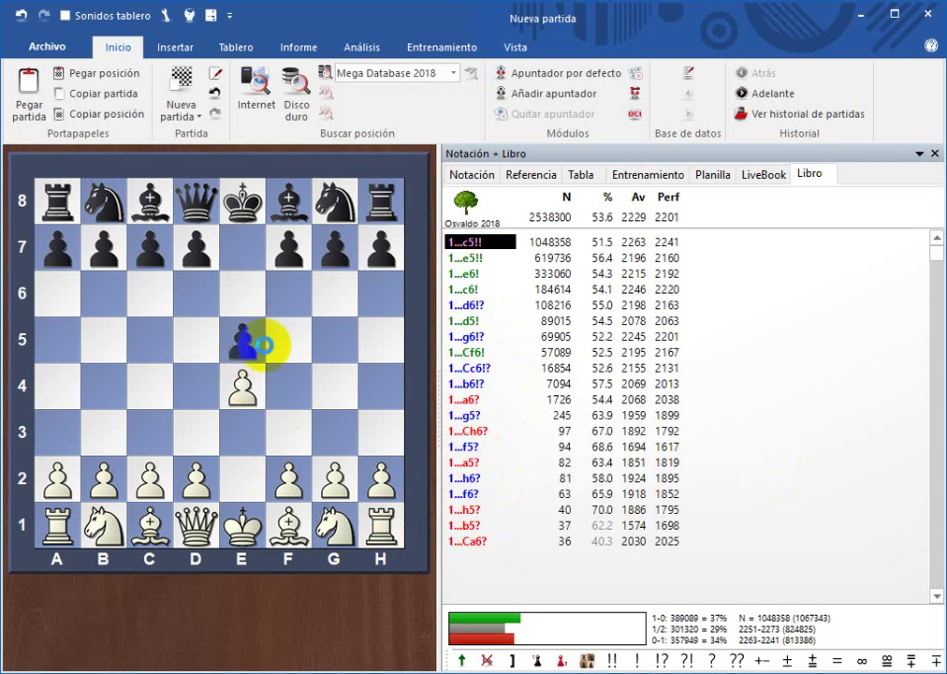
{"action": "left_click", "coordinate": [290, 438]}
{"action": "left_click", "coordinate": [149, 295]}
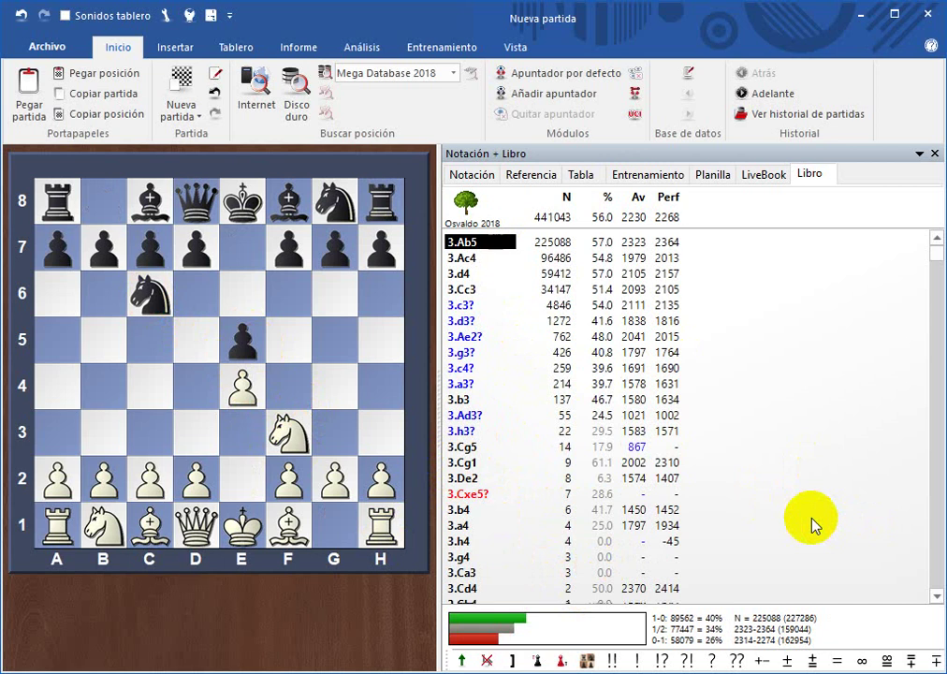
{"action": "left_click", "coordinate": [926, 14]}
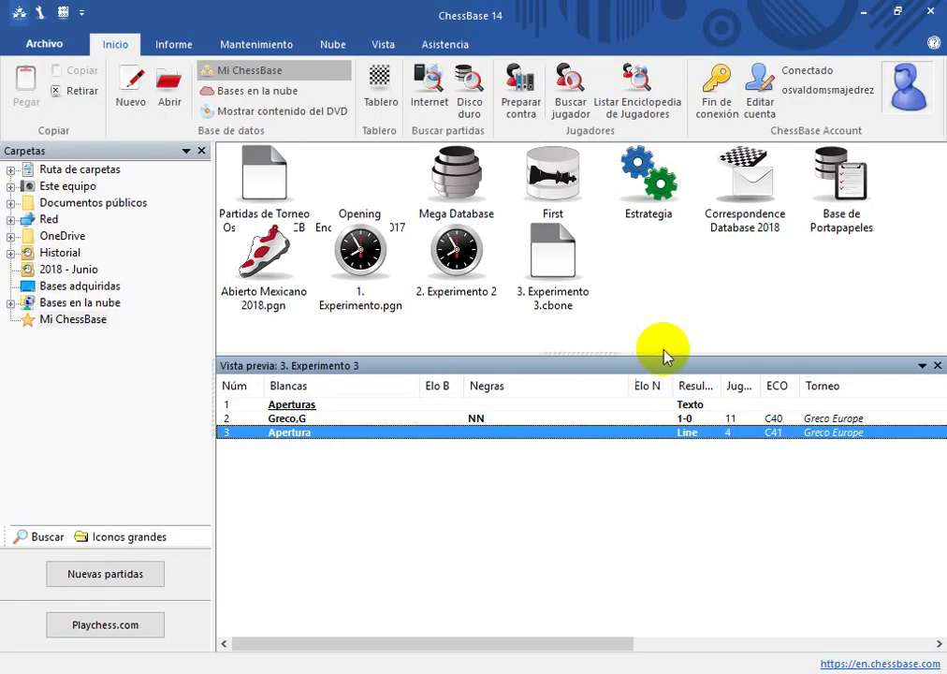
Create an opening book of type Libros (*.CTG) named Libro in the Books folder under Documentos > ChessBase.
{"action": "left_click", "coordinate": [131, 97]}
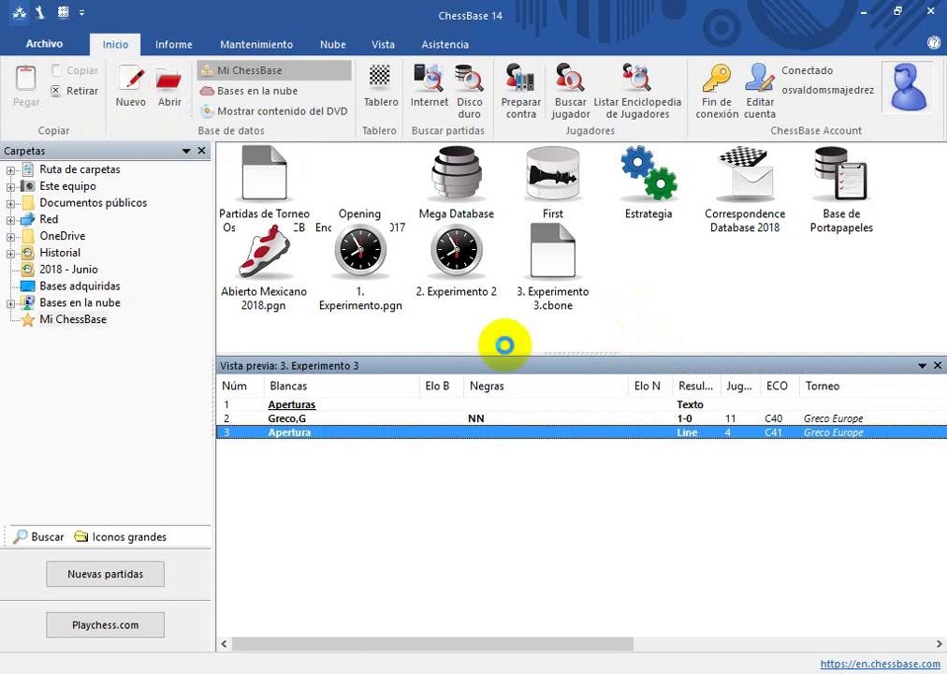
{"action": "left_click", "coordinate": [430, 474]}
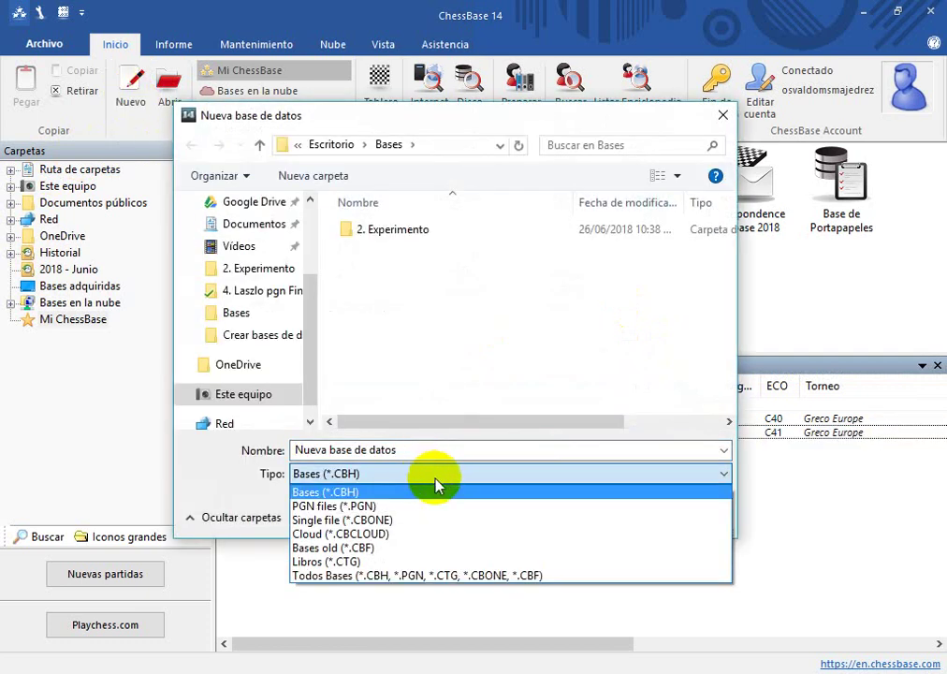
{"action": "left_click", "coordinate": [386, 562]}
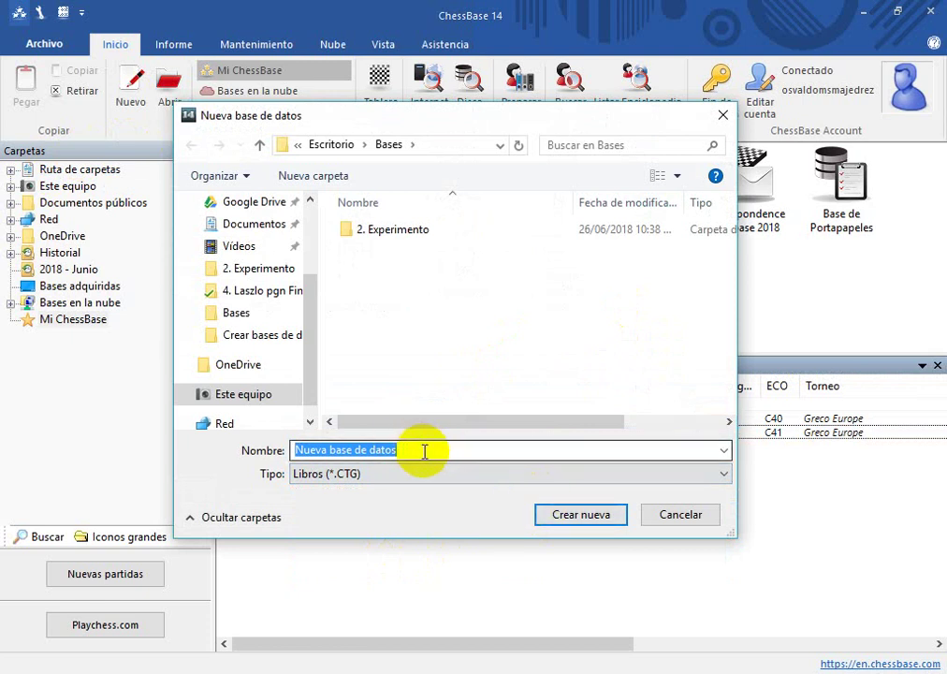
{"action": "left_click_drag", "start_coordinate": [313, 312], "coordinate": [313, 249]}
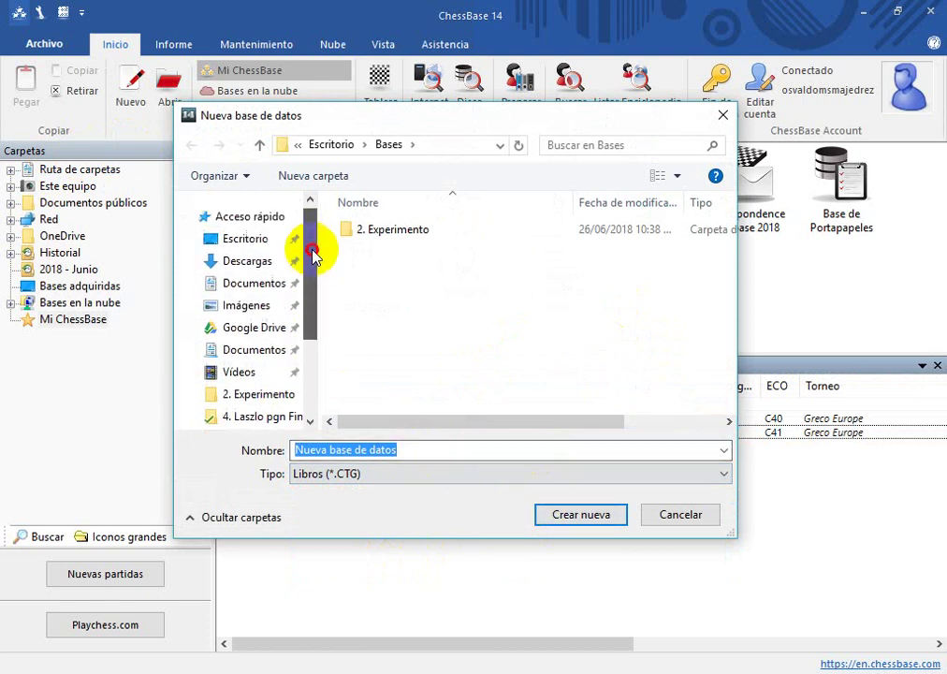
{"action": "left_click", "coordinate": [249, 283]}
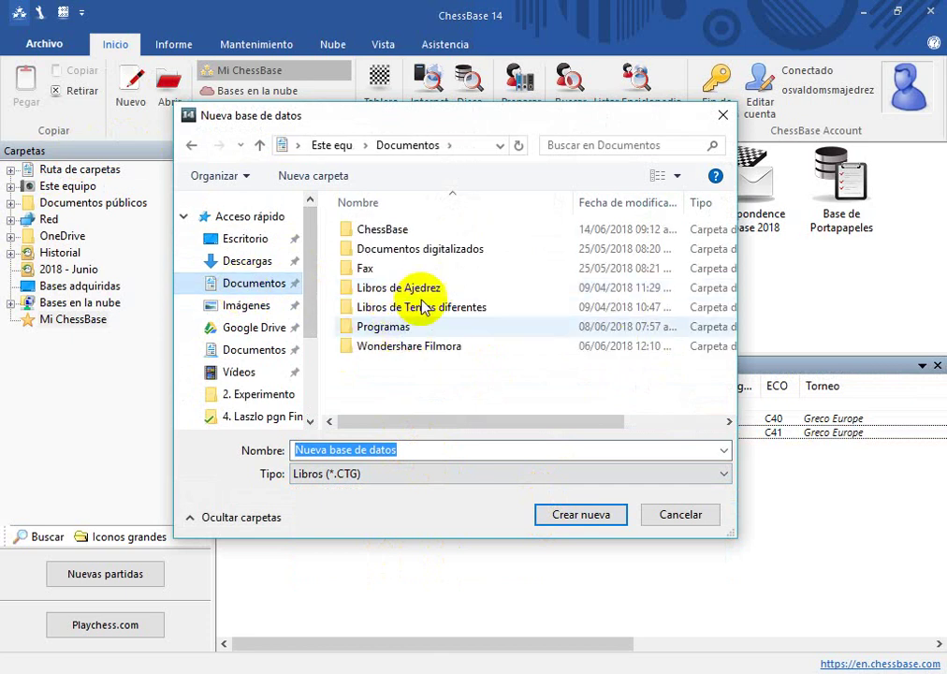
{"action": "double_click", "coordinate": [408, 230]}
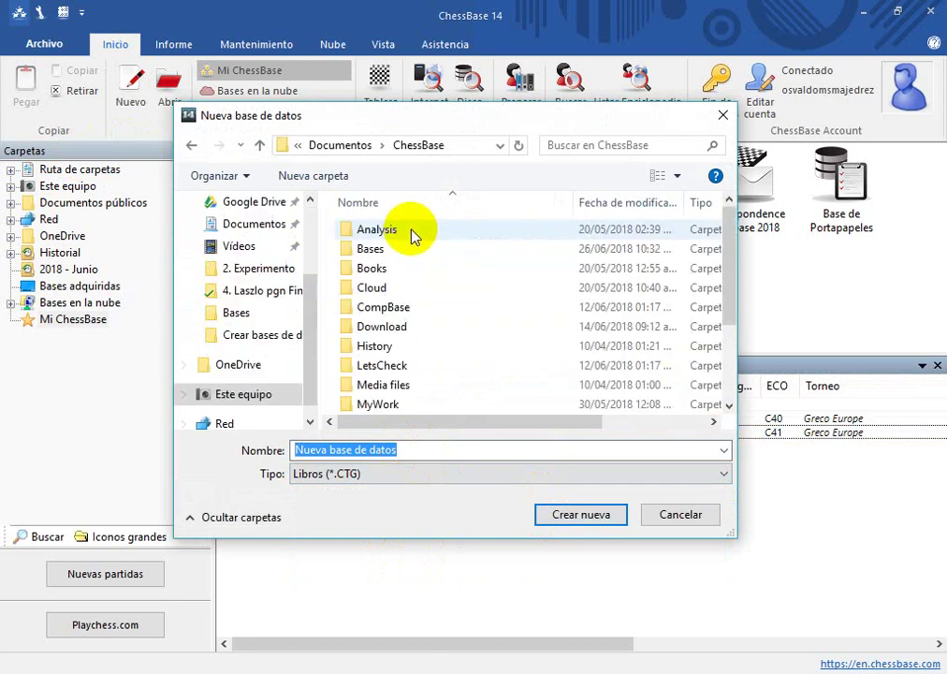
{"action": "double_click", "coordinate": [403, 271]}
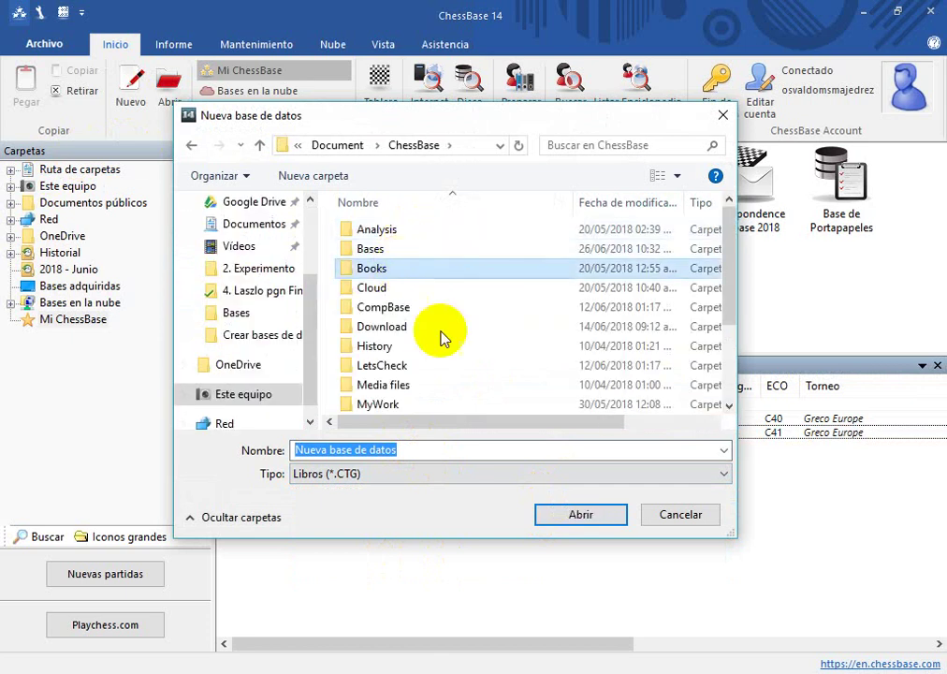
{"action": "left_click", "coordinate": [433, 450]}
{"action": "left_click_drag", "start_coordinate": [433, 450], "coordinate": [289, 448]}
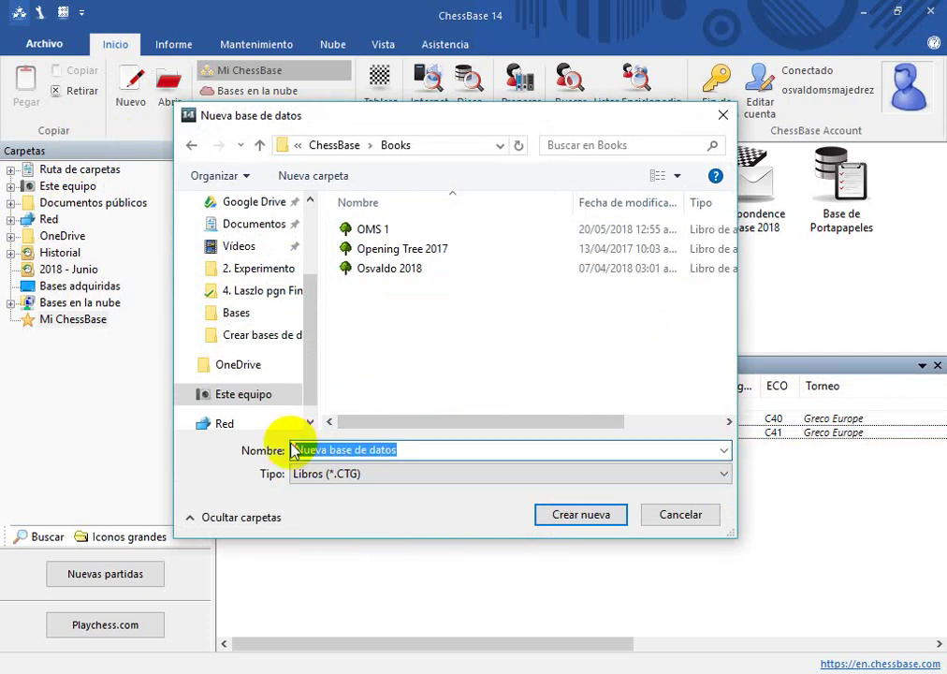
{"action": "type", "text": "Libro"}
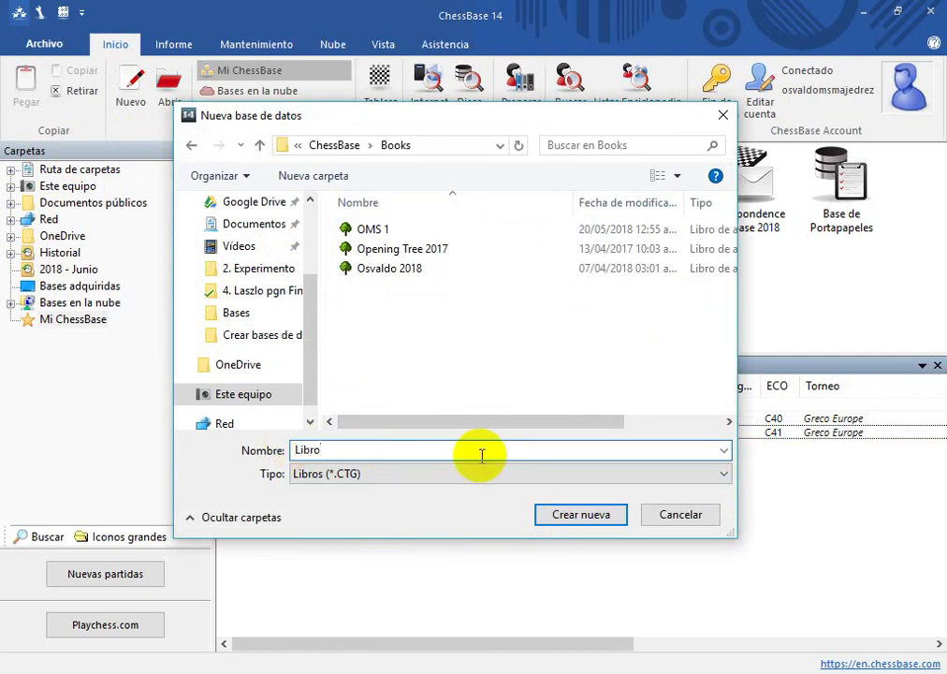
{"action": "left_click", "coordinate": [582, 515]}
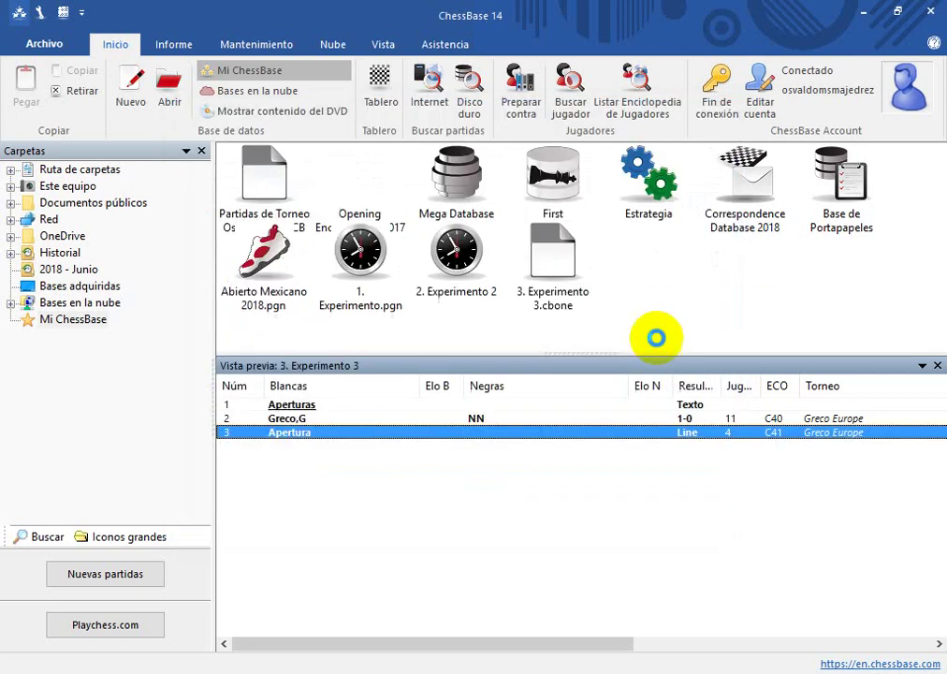
Import games 1 to 69 of Abierto Mexicano 2018.pgn into Libro.ctg with relative length 20 and without variations.
{"action": "left_click", "coordinate": [645, 280]}
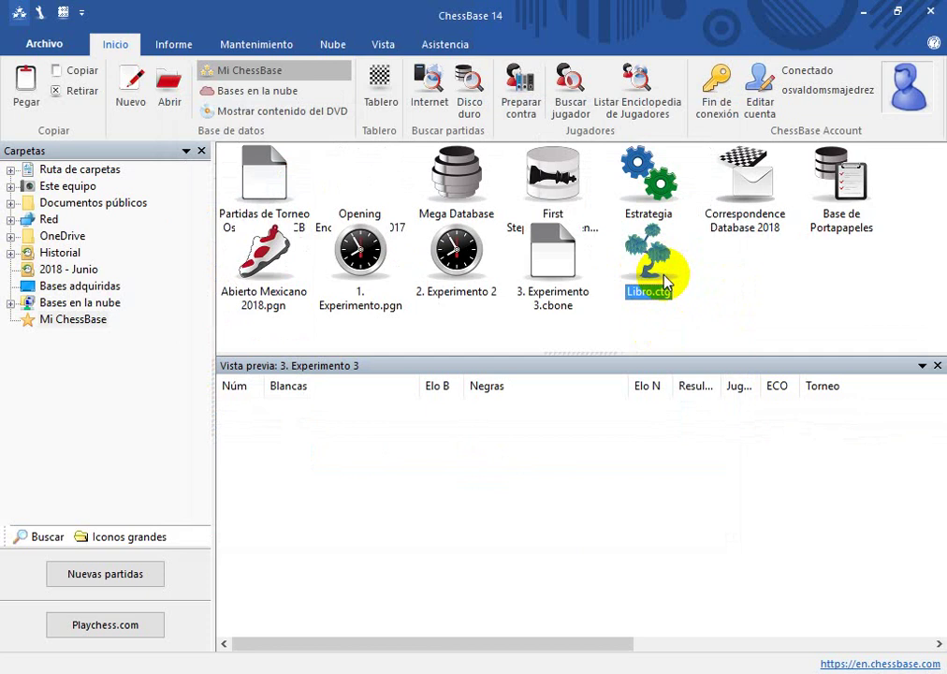
{"action": "left_click", "coordinate": [732, 301]}
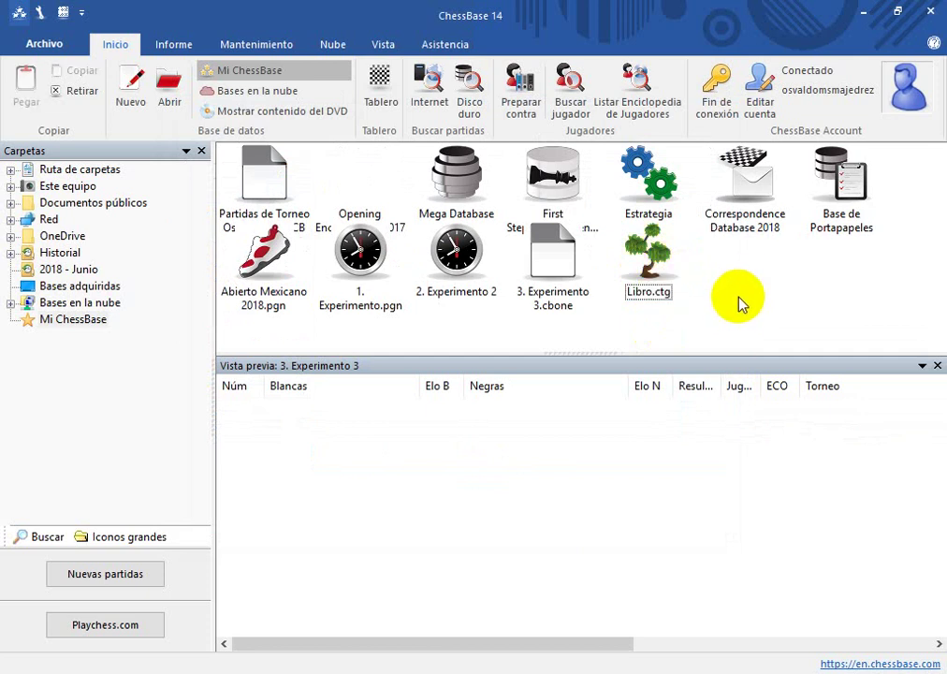
{"action": "left_click_drag", "start_coordinate": [264, 260], "coordinate": [658, 273]}
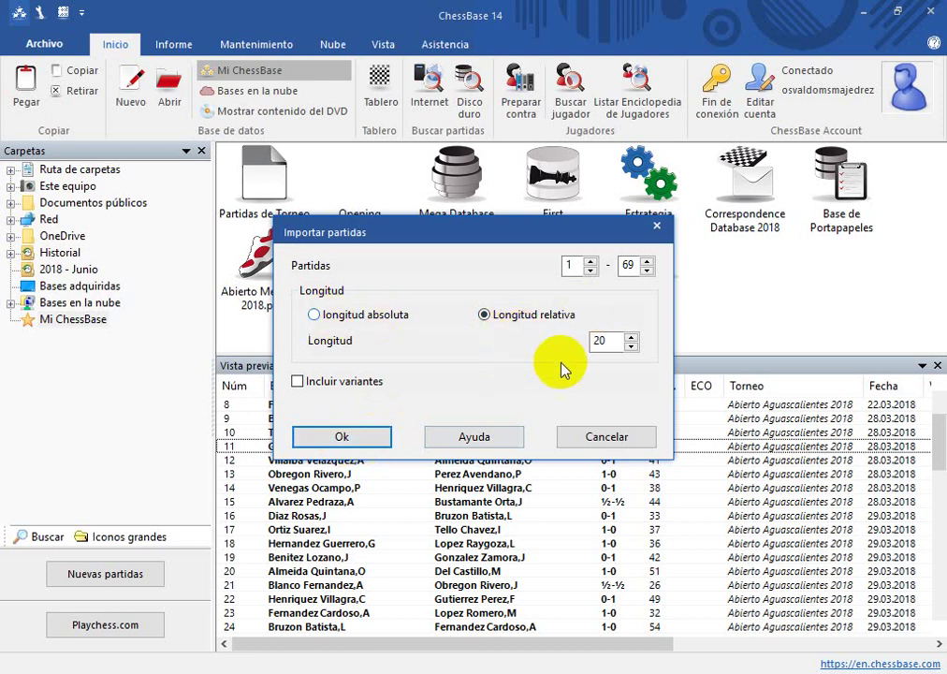
{"action": "left_click", "coordinate": [613, 343]}
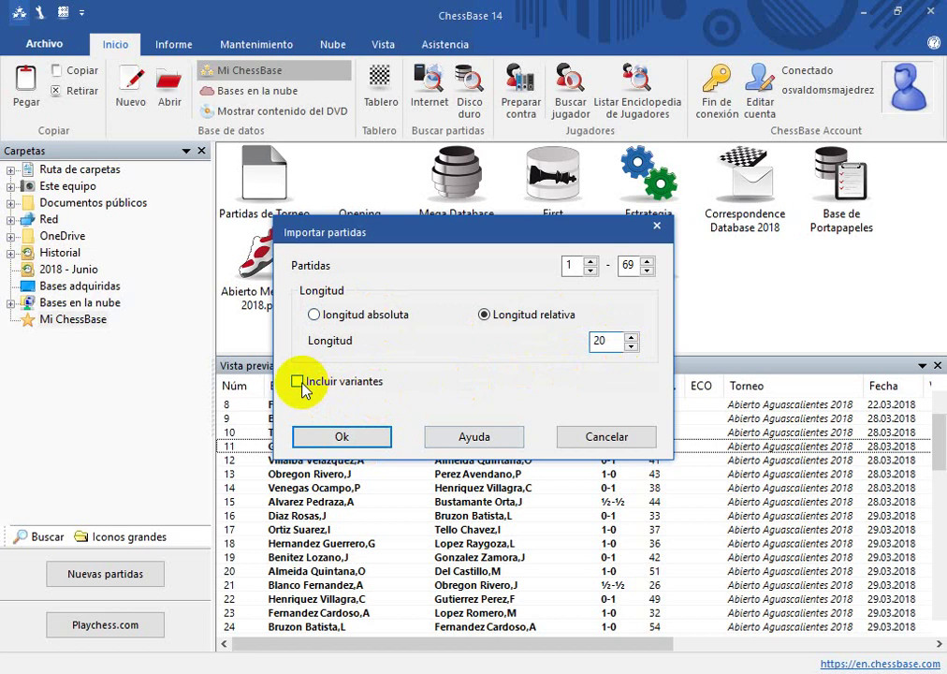
{"action": "left_click", "coordinate": [343, 437]}
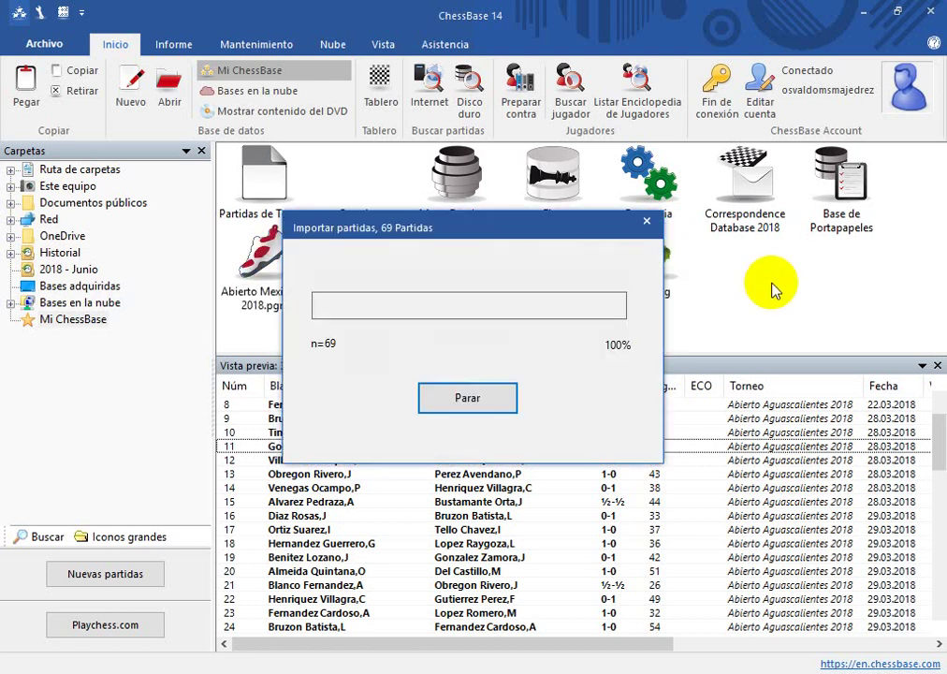
Open a new board and load Libro from the ChessBase Books folder as its opening book.
{"action": "left_click", "coordinate": [671, 270]}
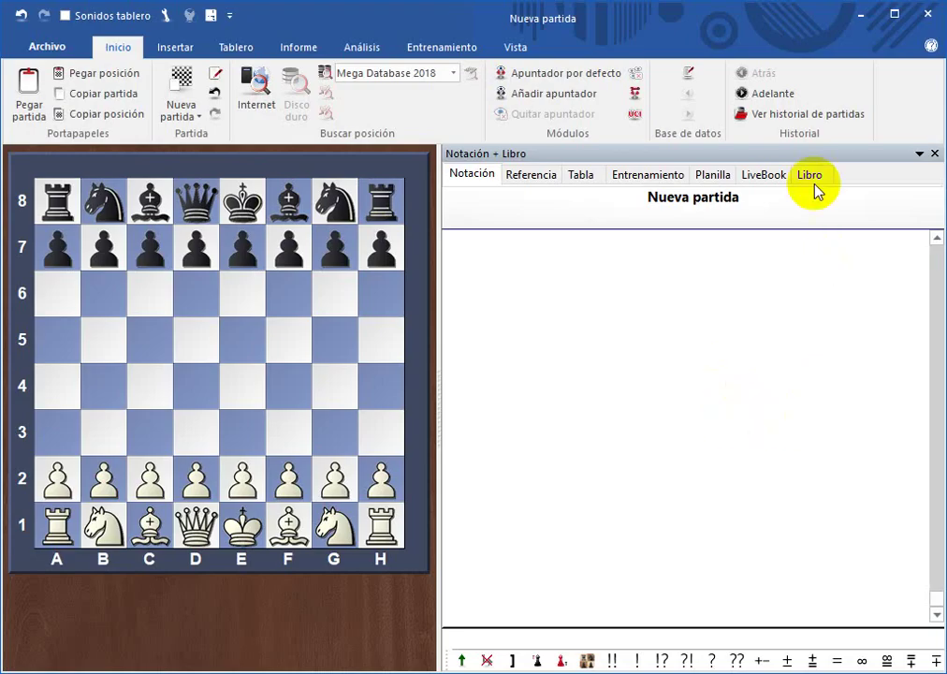
{"action": "left_click", "coordinate": [810, 174]}
{"action": "left_click", "coordinate": [79, 49]}
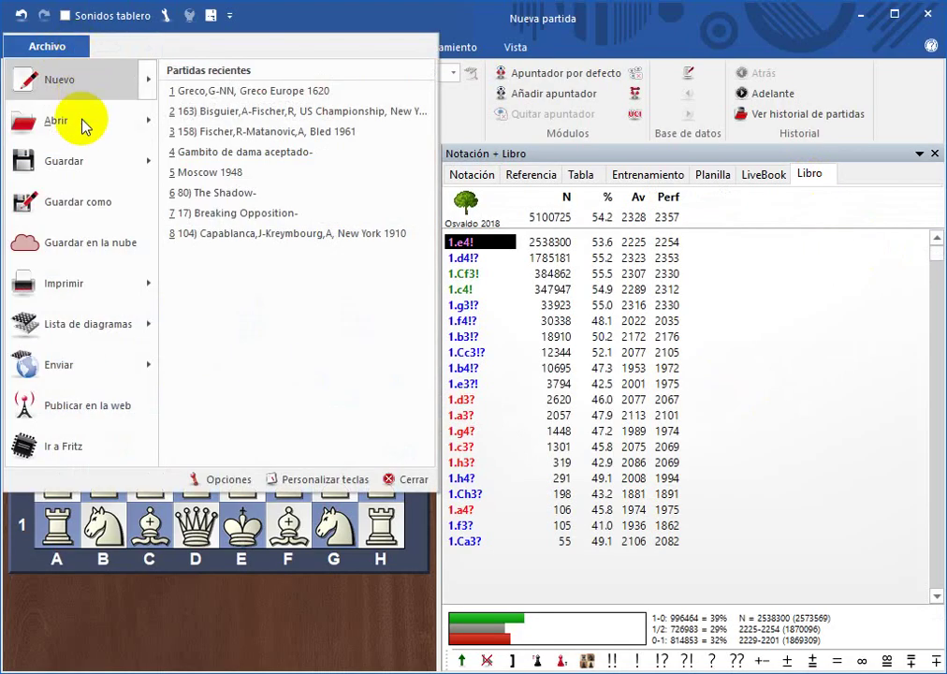
{"action": "mouse_move", "coordinate": [94, 136]}
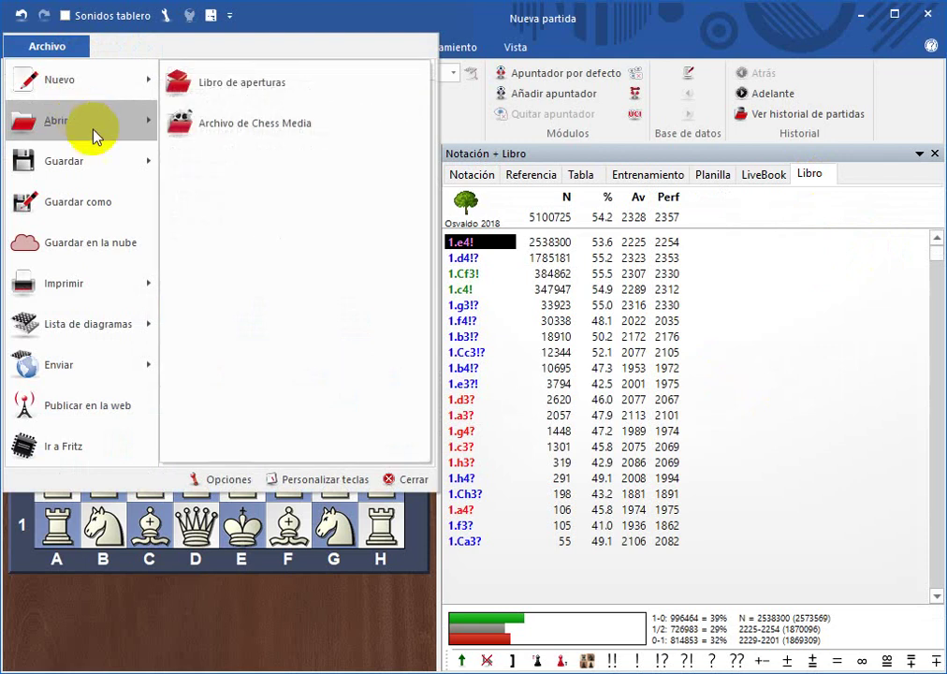
{"action": "left_click", "coordinate": [247, 83]}
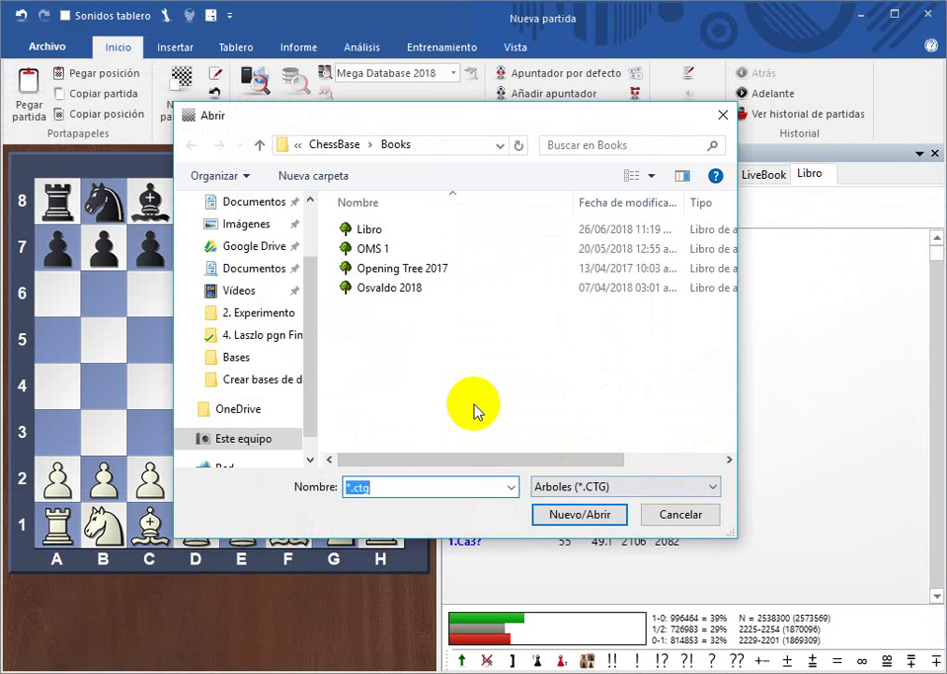
{"action": "left_click", "coordinate": [367, 229]}
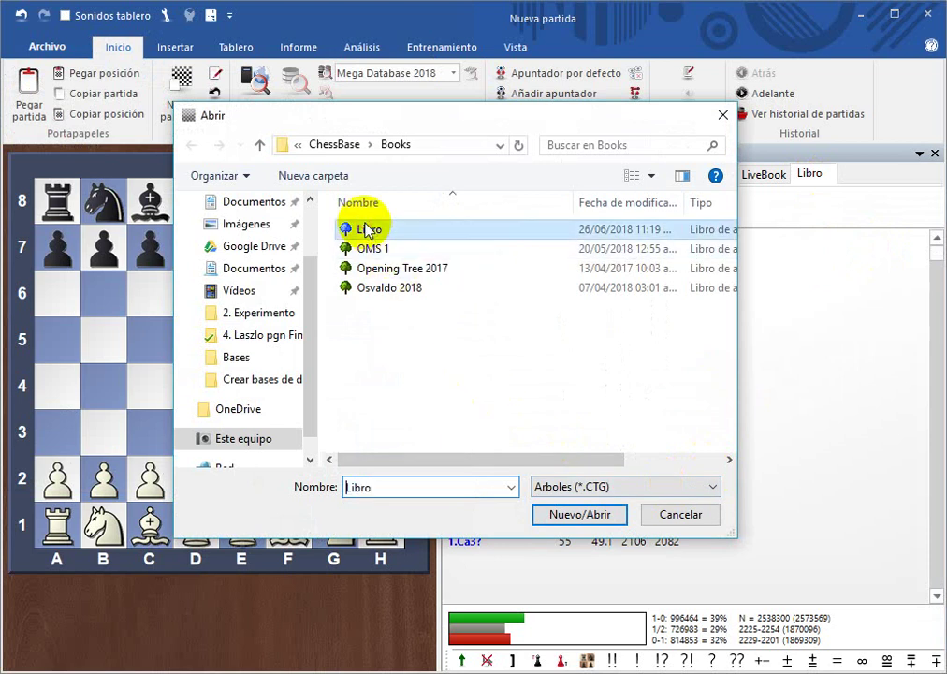
{"action": "left_click", "coordinate": [569, 510]}
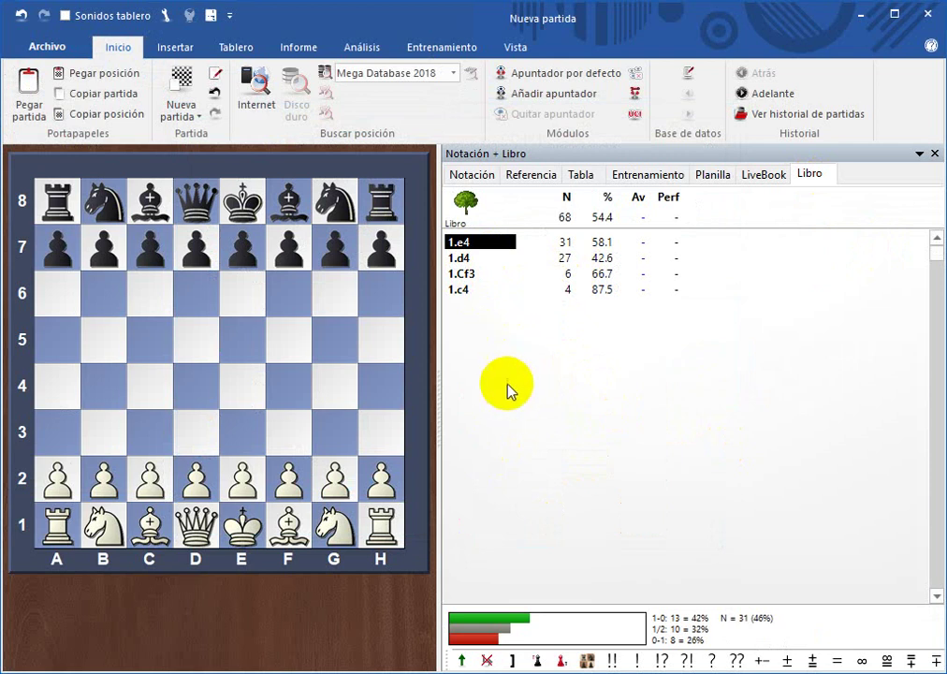
Follow the book line 1.e4 c5 2.Cf3 e6 3.d4 cxd4, viewing the editing options for 3.d4, and close the board.
{"action": "left_click", "coordinate": [477, 242]}
{"action": "left_click", "coordinate": [477, 242]}
{"action": "left_click", "coordinate": [477, 242]}
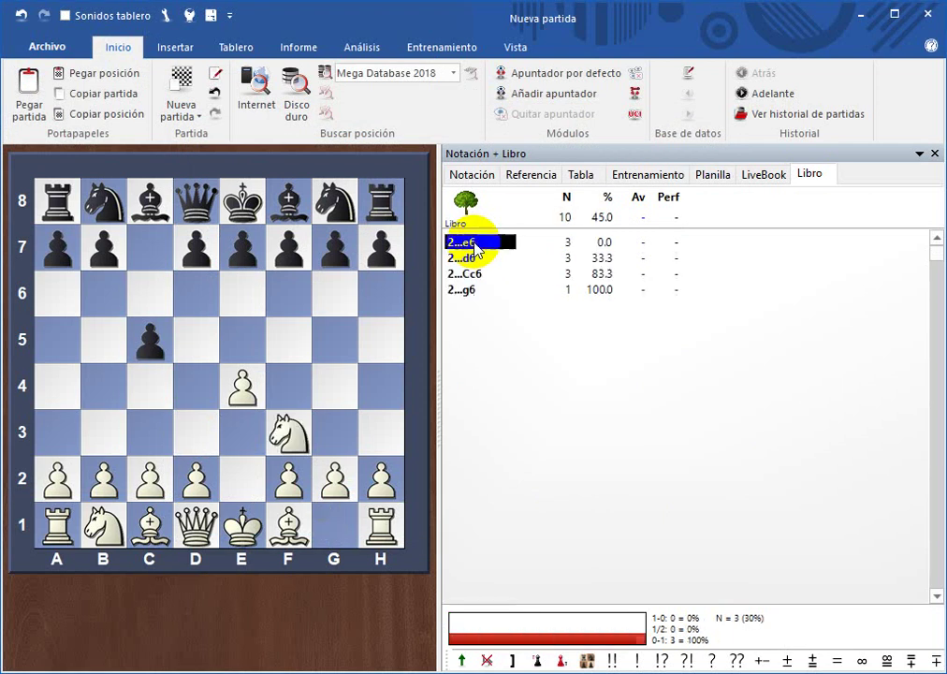
{"action": "left_click", "coordinate": [477, 242]}
{"action": "right_click", "coordinate": [477, 248]}
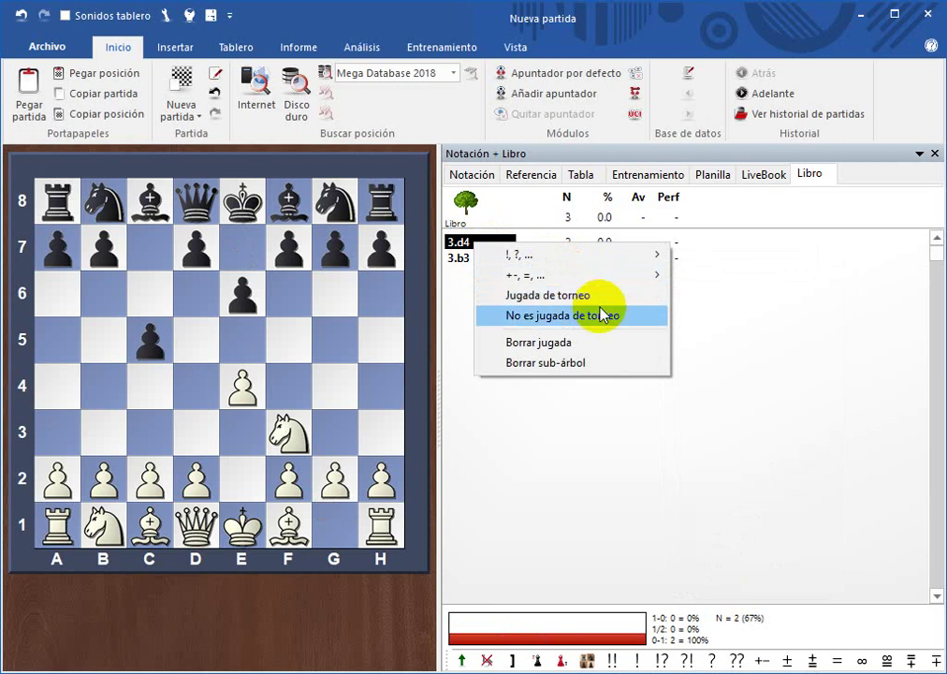
{"action": "right_click", "coordinate": [524, 507]}
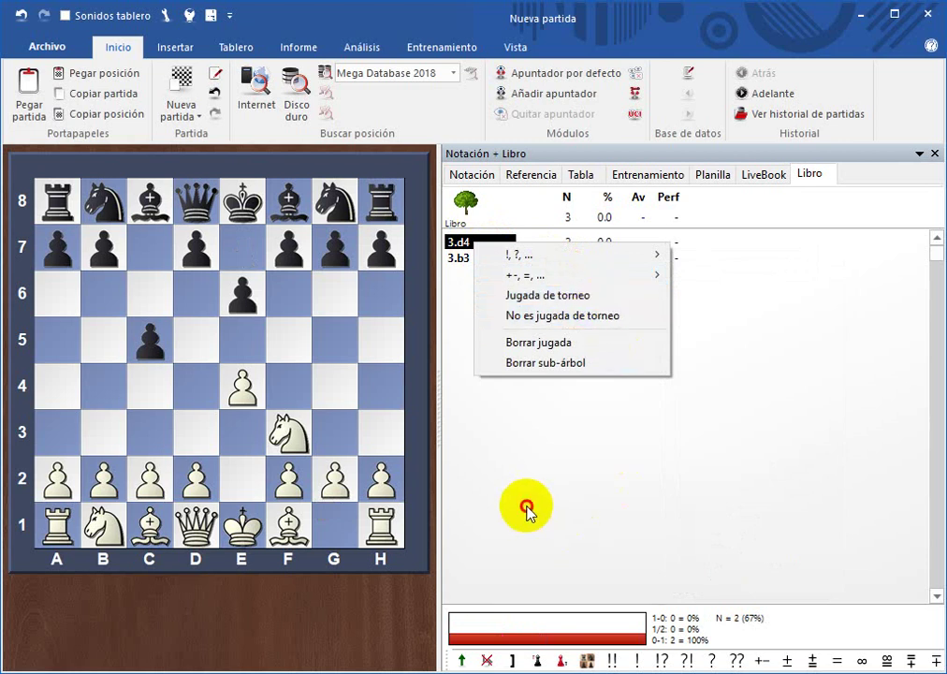
{"action": "left_click", "coordinate": [461, 243]}
{"action": "double_click", "coordinate": [469, 242]}
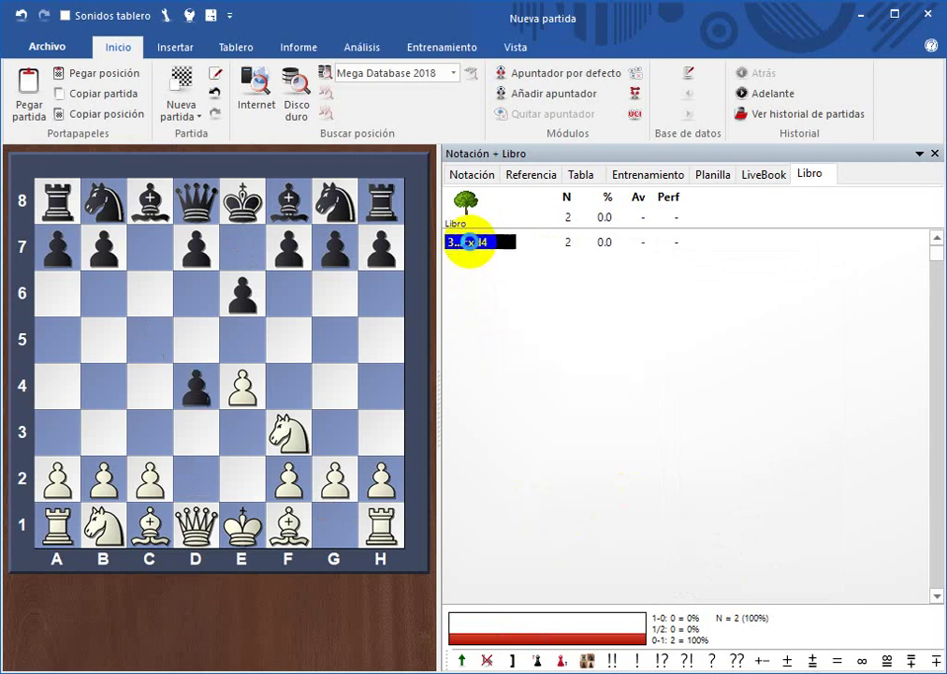
{"action": "left_click", "coordinate": [927, 14]}
{"action": "left_click", "coordinate": [480, 388]}
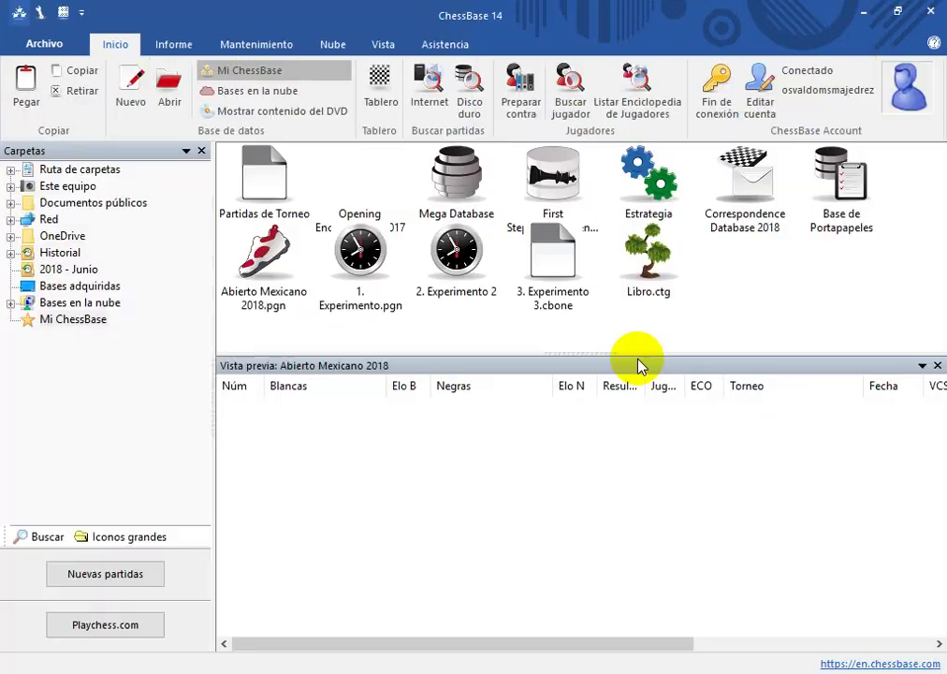
Start a new database in Books, view the existing files under Todos Bases, and cancel without creating one.
{"action": "left_click", "coordinate": [136, 103]}
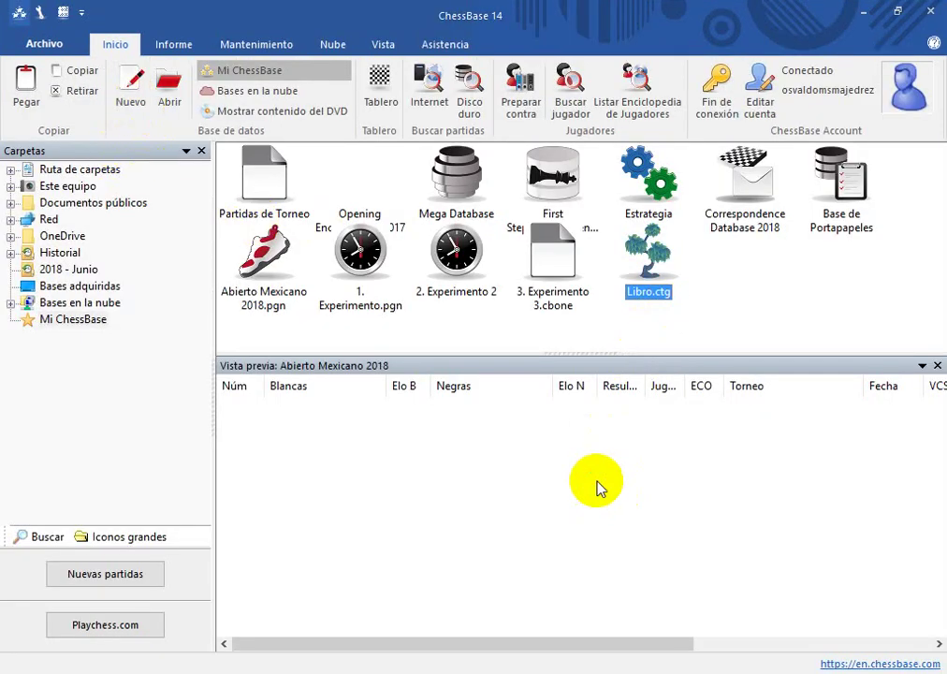
{"action": "left_click", "coordinate": [479, 475]}
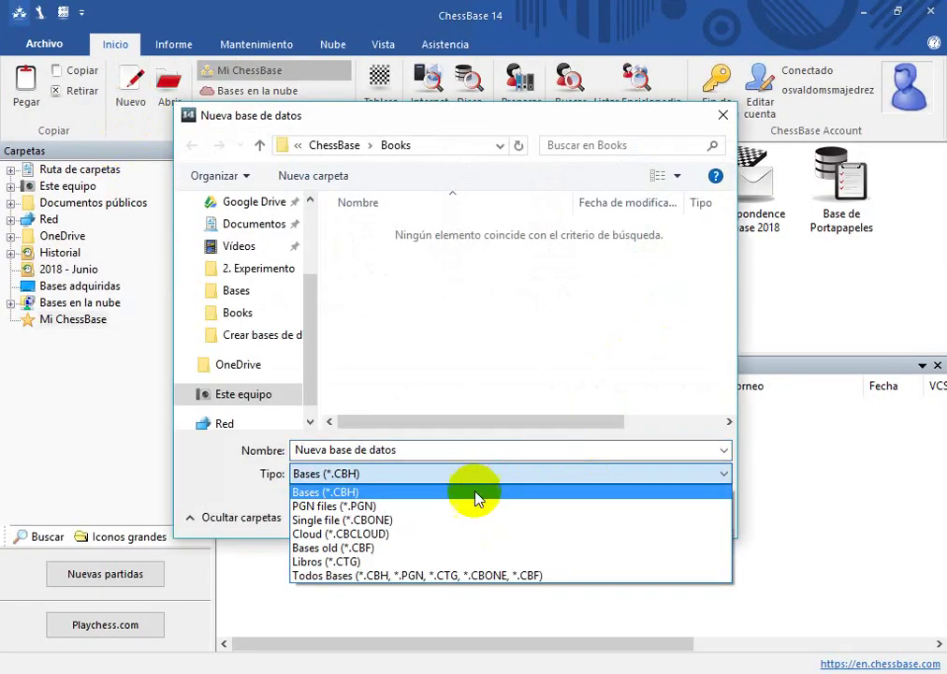
{"action": "left_click", "coordinate": [478, 575]}
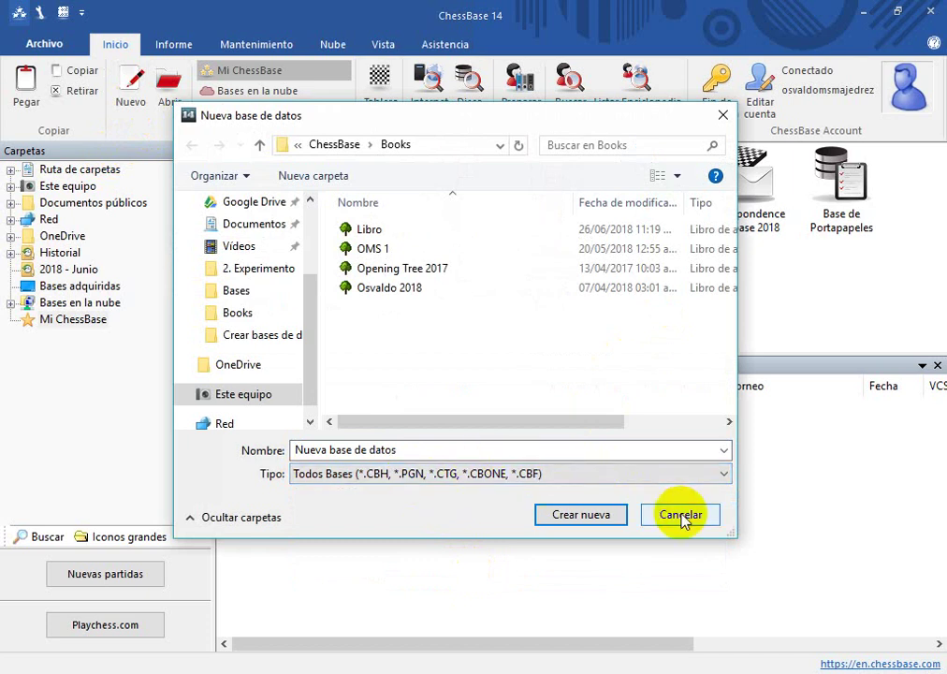
{"action": "left_click", "coordinate": [417, 450]}
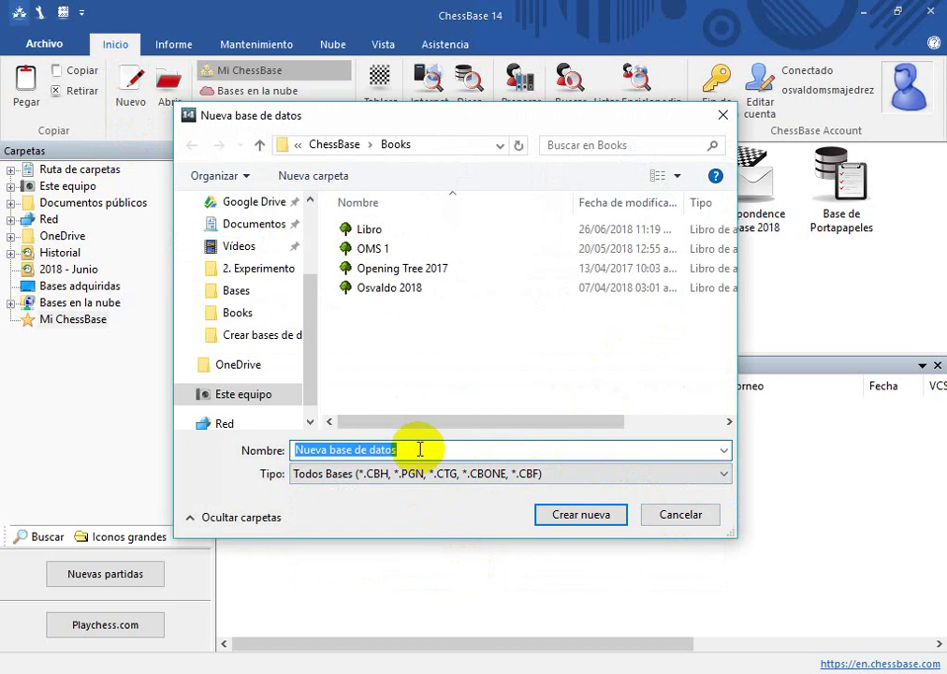
{"action": "left_click", "coordinate": [681, 514]}
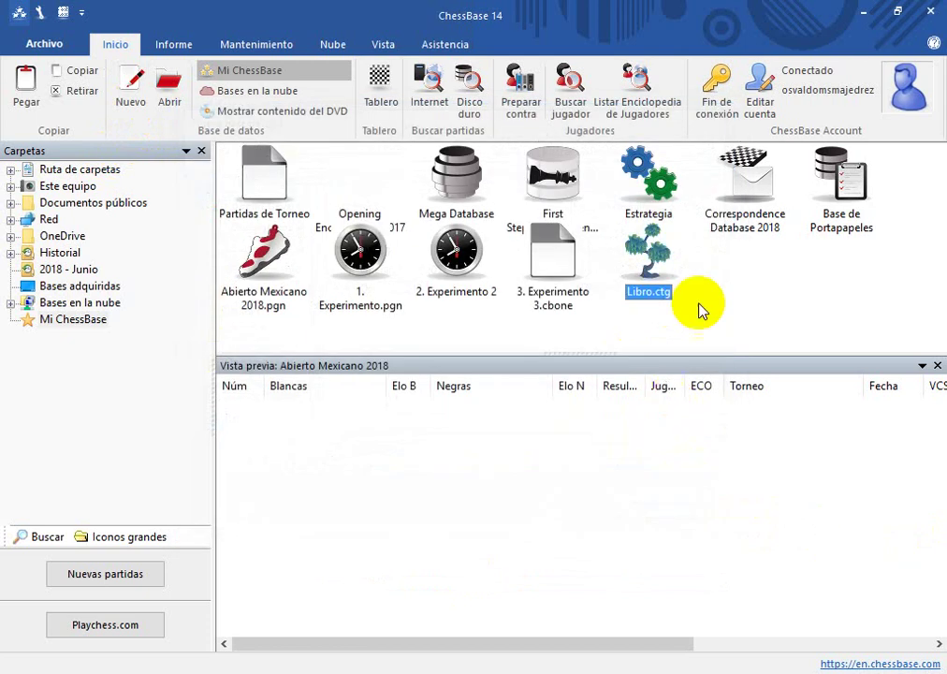
Deselect Libro.ctg and list the available file types for another new database.
{"action": "left_click", "coordinate": [732, 304]}
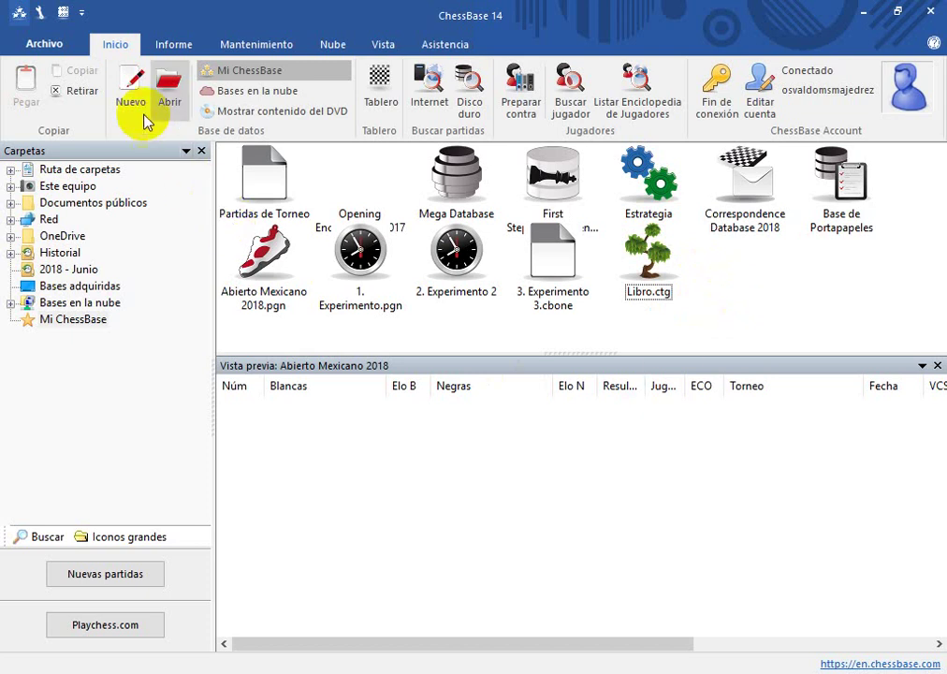
{"action": "left_click", "coordinate": [131, 94]}
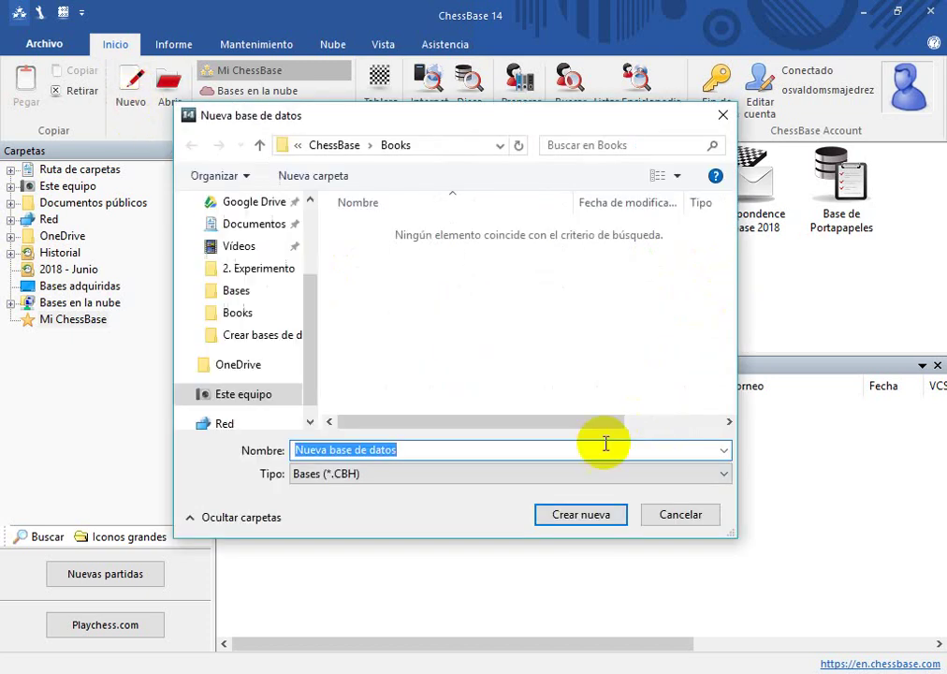
{"action": "left_click", "coordinate": [371, 477]}
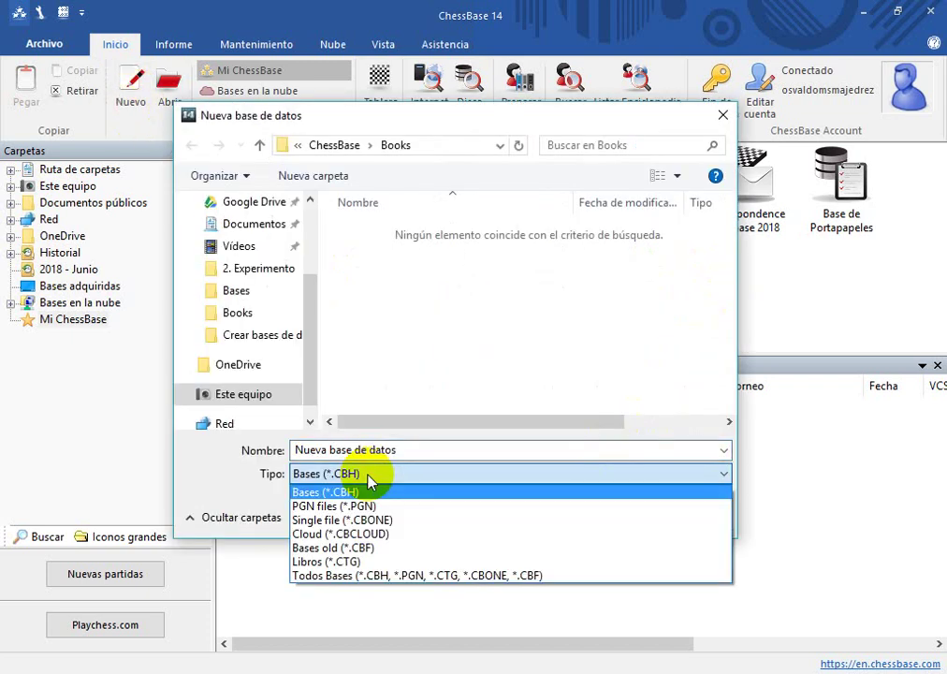